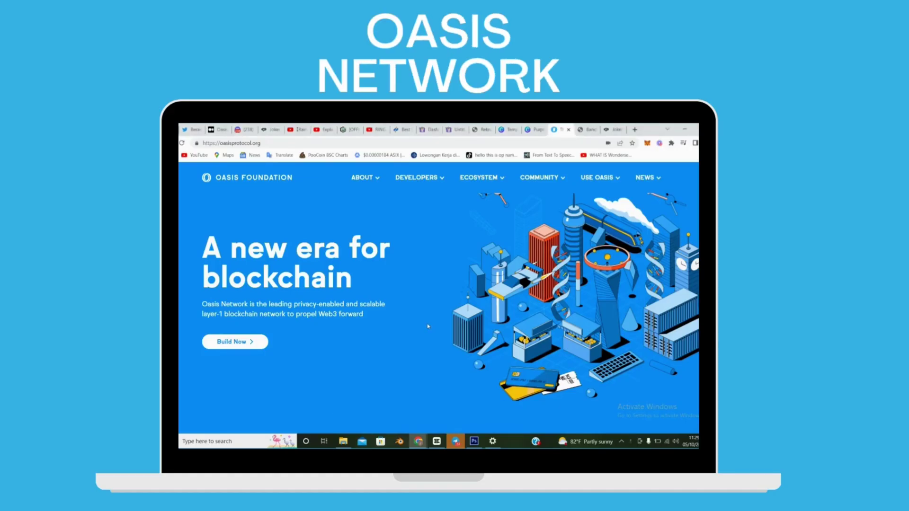
# Step: Scroll the Oasis Foundation homepage down to the Private and Scalable DeFi and Tokenizing Data section
pyautogui.scroll(-5, 428, 326)
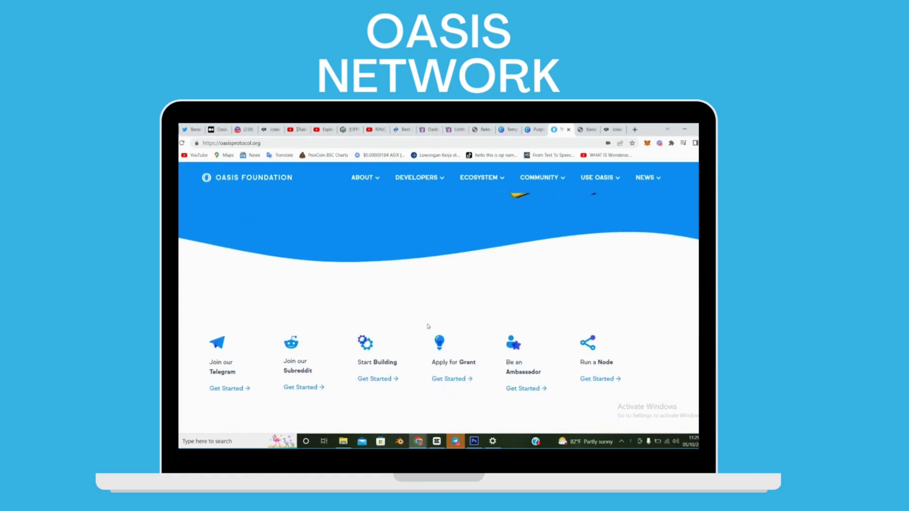
pyautogui.scroll(-4, 428, 326)
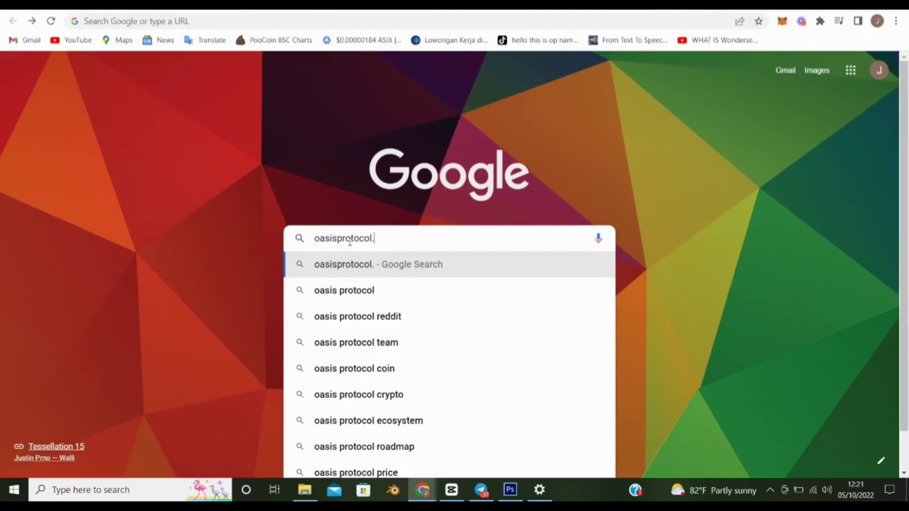
# Step: Search for oasisprotocol.org and select its address to go to wallet.oasisprotocol.org
pyautogui.write('.org')
pyautogui.press('Return')
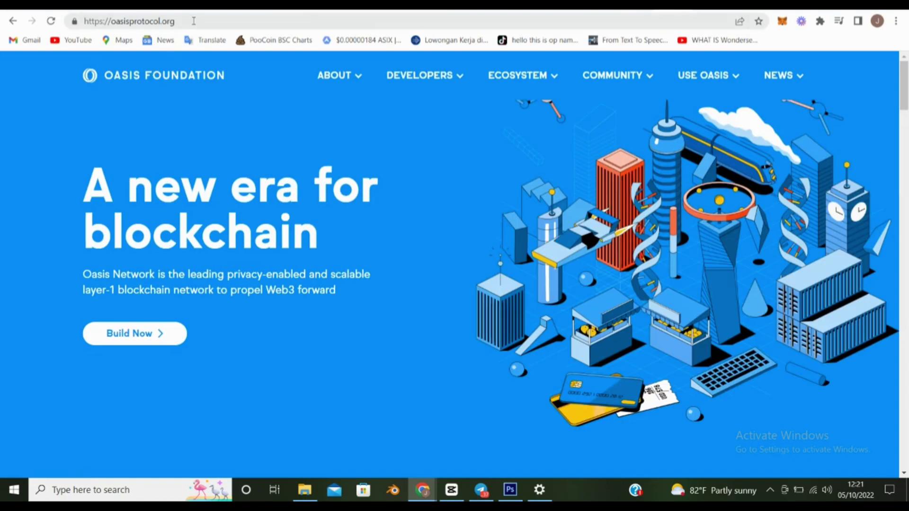
pyautogui.moveTo(234, 24); pyautogui.dragTo(75, 23)
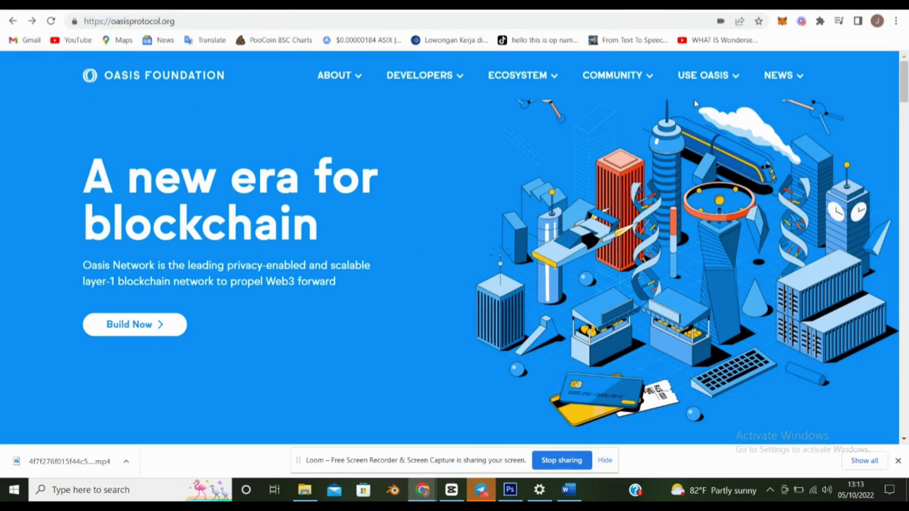
pyautogui.moveTo(704, 82)
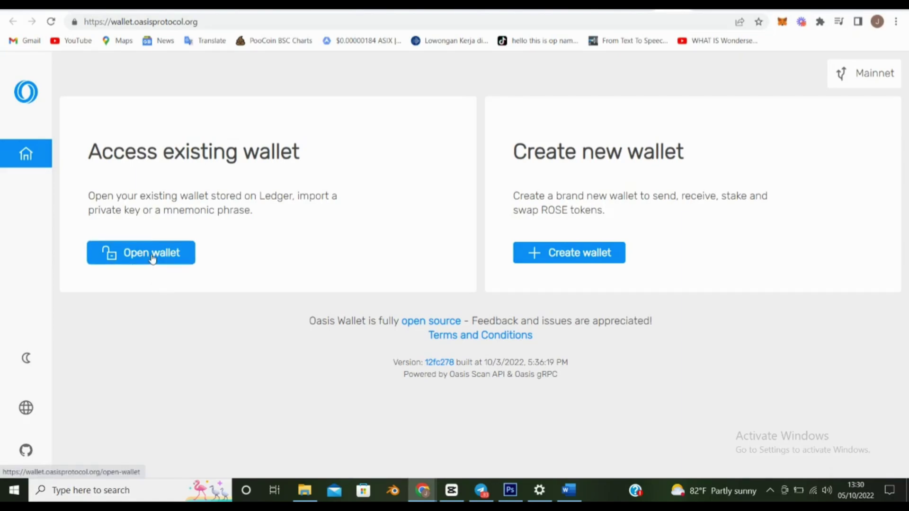
pyautogui.click(152, 258)
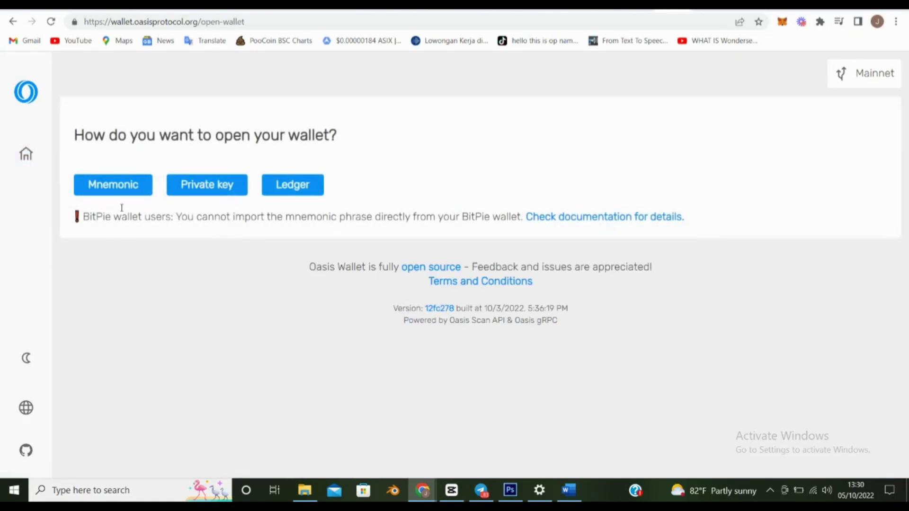
pyautogui.click(114, 187)
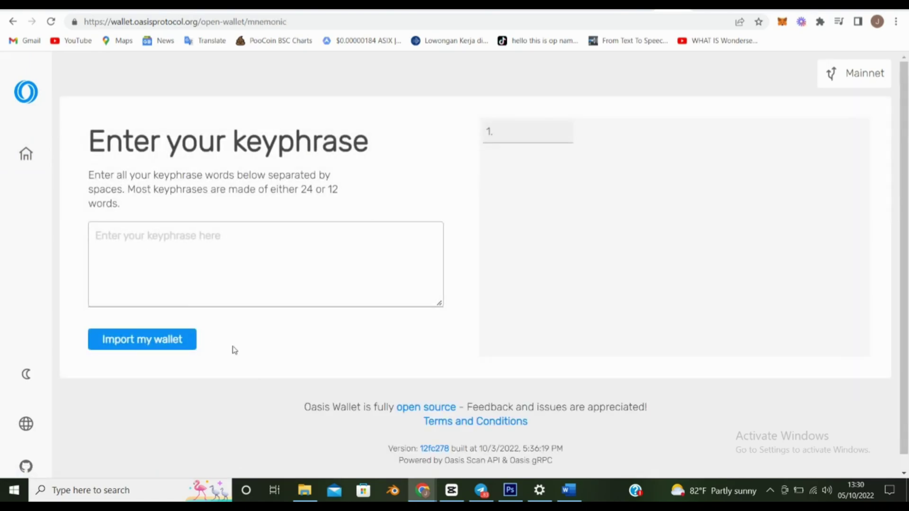
pyautogui.click(13, 22)
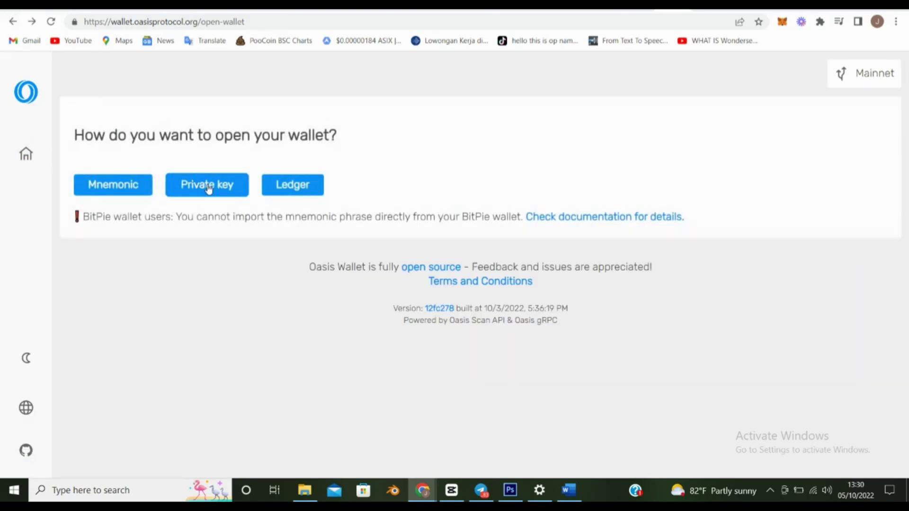
pyautogui.click(208, 186)
pyautogui.click(13, 21)
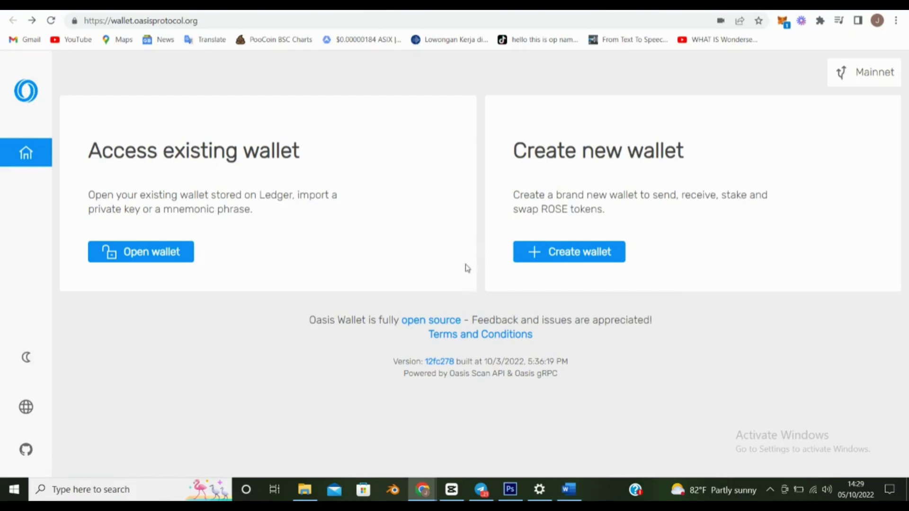
# Step: Create a new wallet, review the keyphrase warnings, tick 'I saved my keyphrase' and continue to import
pyautogui.click(580, 253)
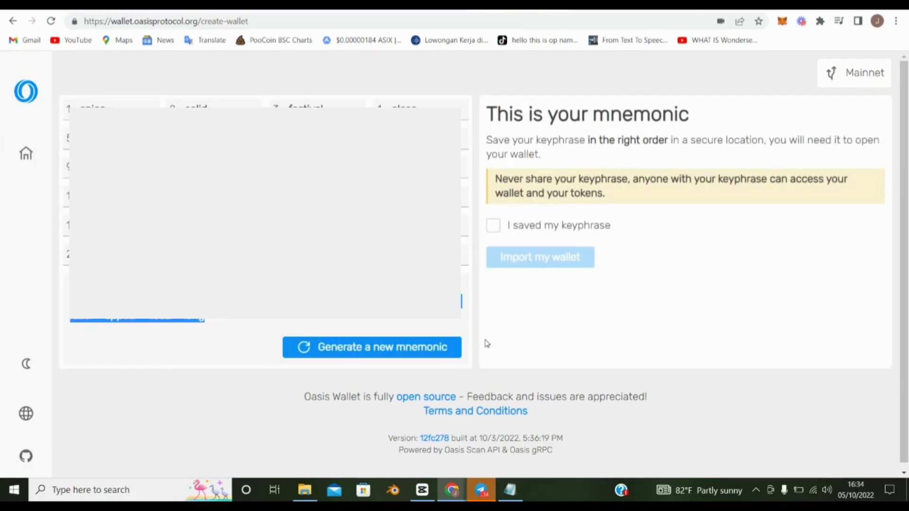
pyautogui.moveTo(486, 137); pyautogui.dragTo(569, 156)
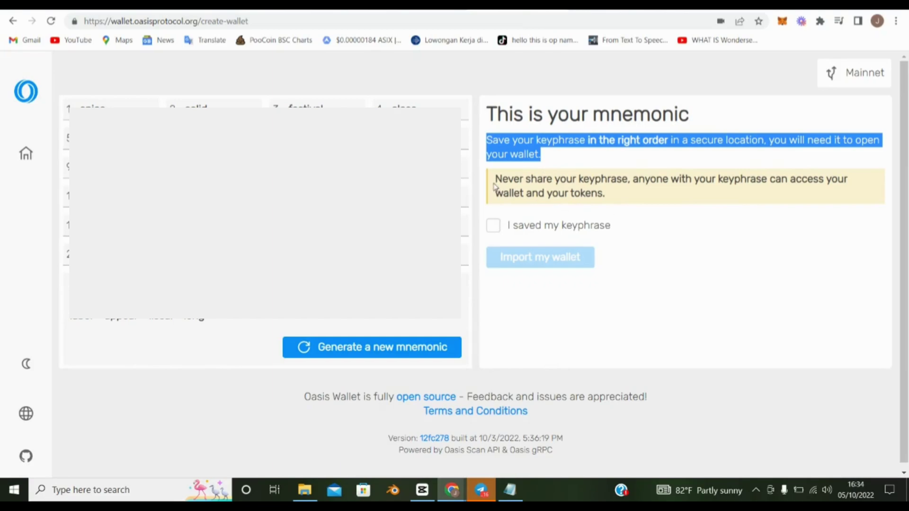
pyautogui.moveTo(494, 180); pyautogui.dragTo(623, 206)
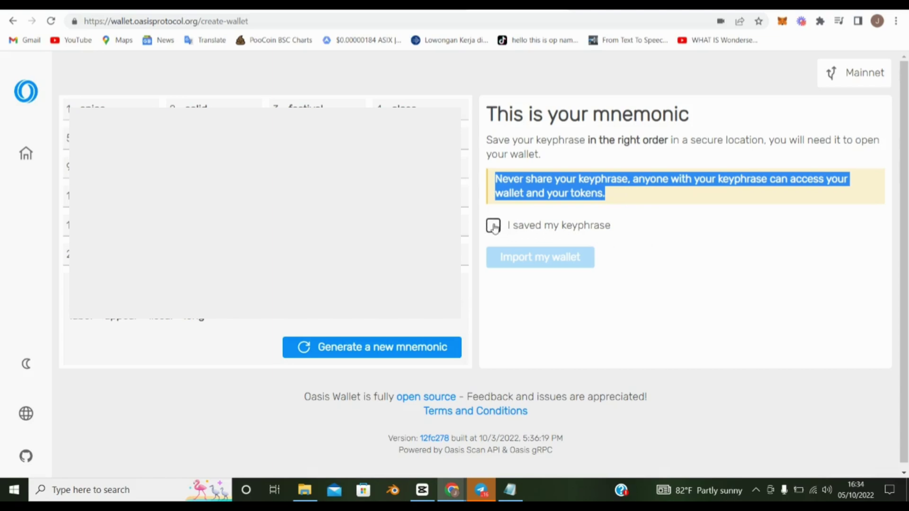
pyautogui.click(558, 214)
pyautogui.click(493, 225)
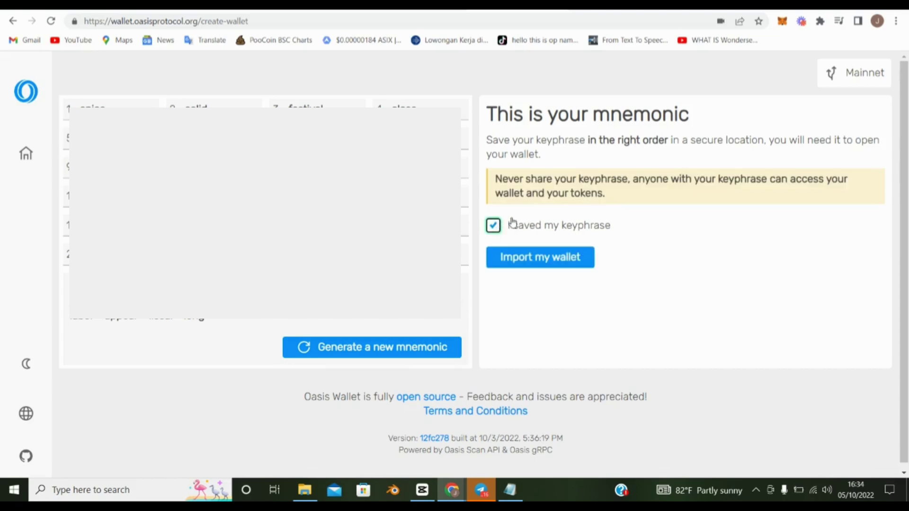
pyautogui.click(546, 258)
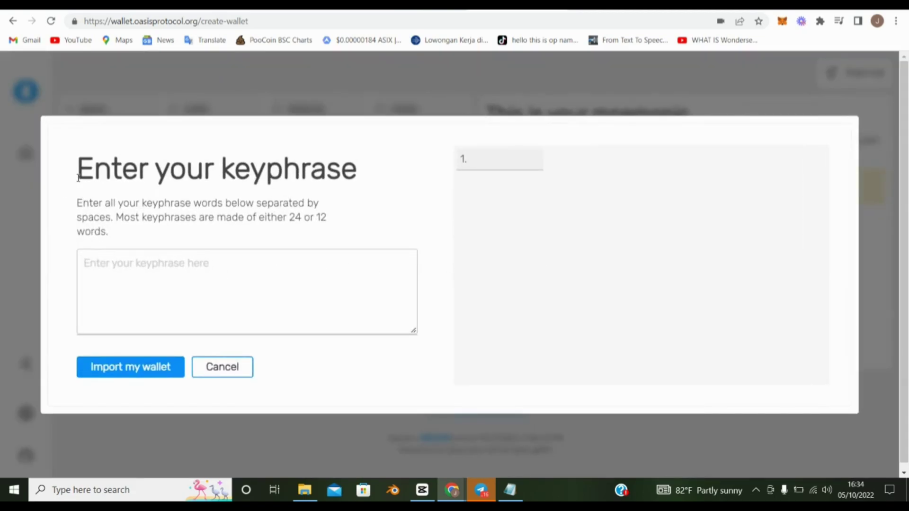
# Step: Paste the saved mnemonic into the keyphrase box and import the wallet
pyautogui.moveTo(79, 199); pyautogui.dragTo(253, 240)
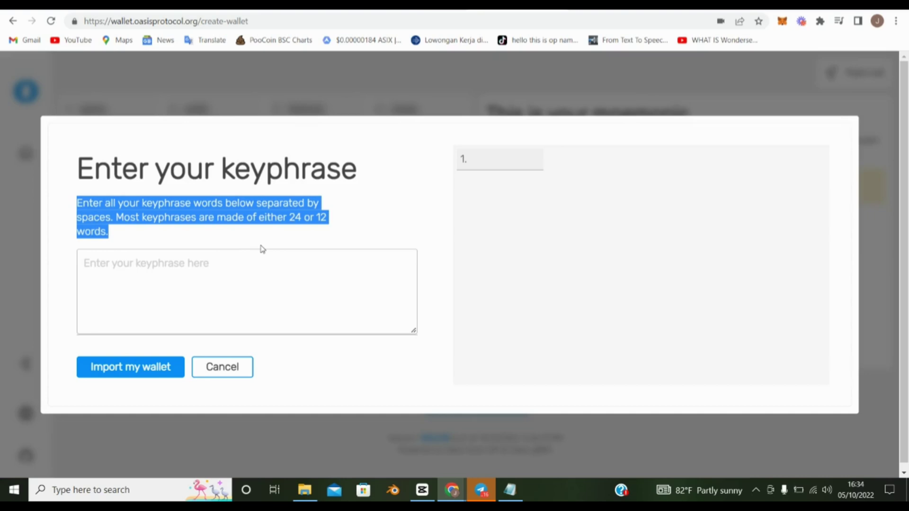
pyautogui.click(239, 268)
pyautogui.hotkey('ctrl', 'v')
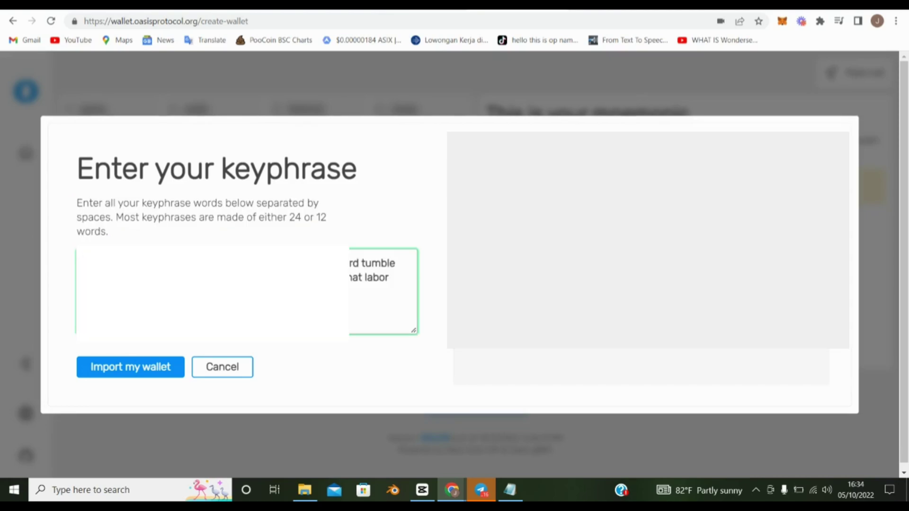
pyautogui.click(166, 365)
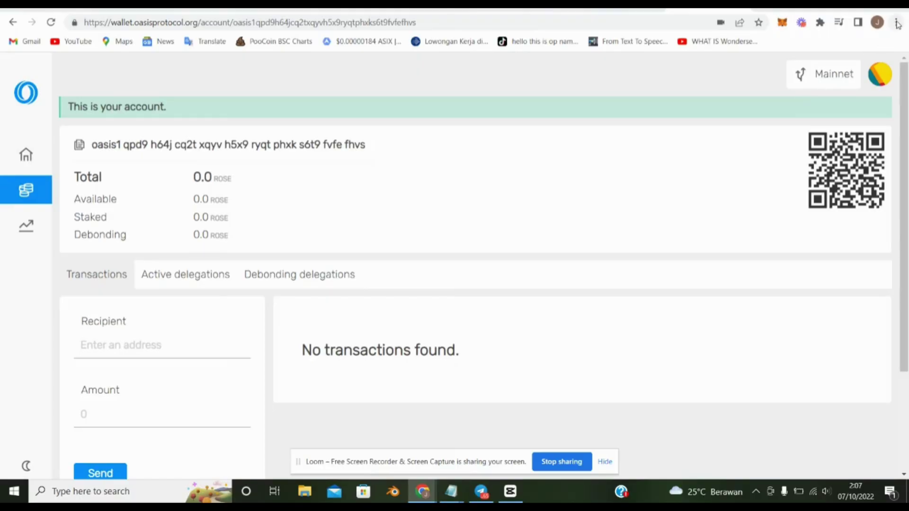
# Step: Go to the Chrome Web Store from the browser's Extensions page
pyautogui.click(896, 22)
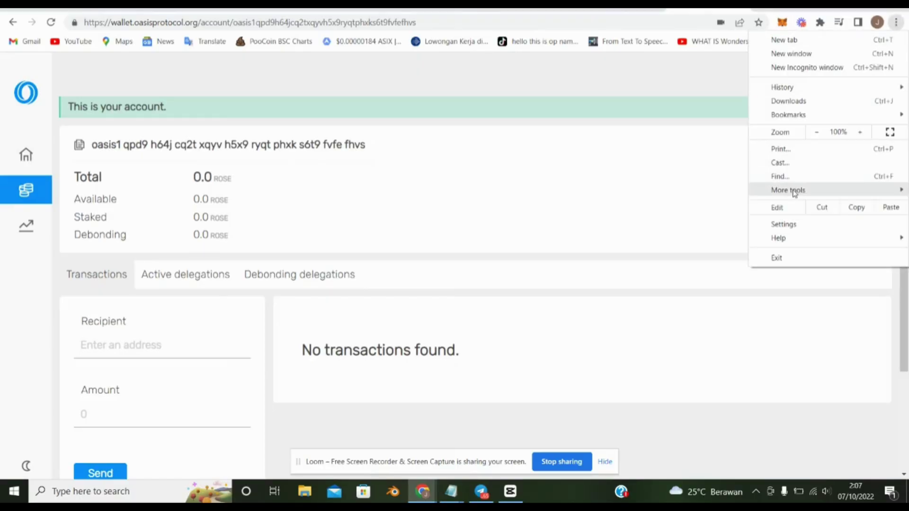
pyautogui.moveTo(792, 194)
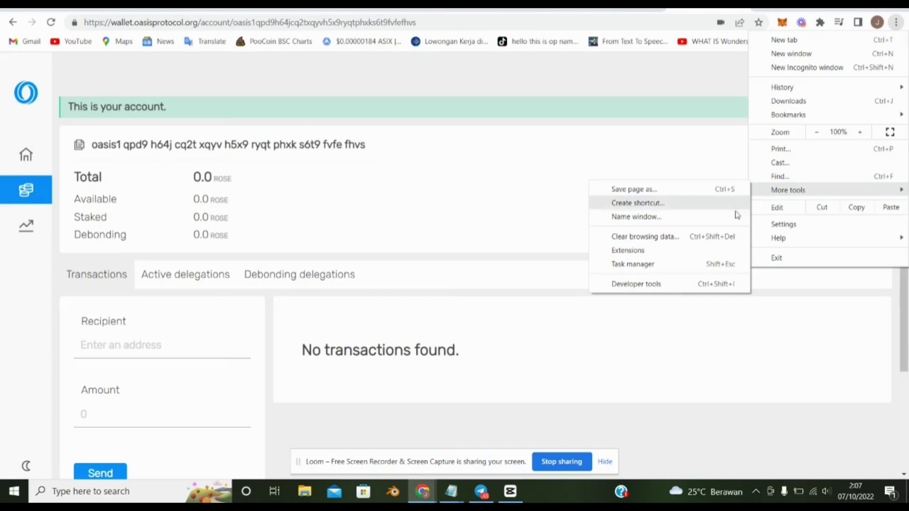
pyautogui.click(630, 253)
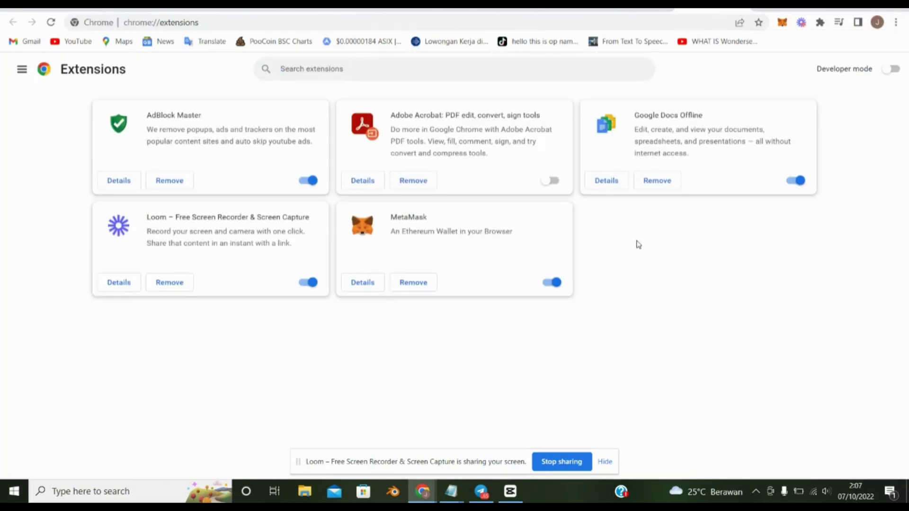
pyautogui.click(22, 69)
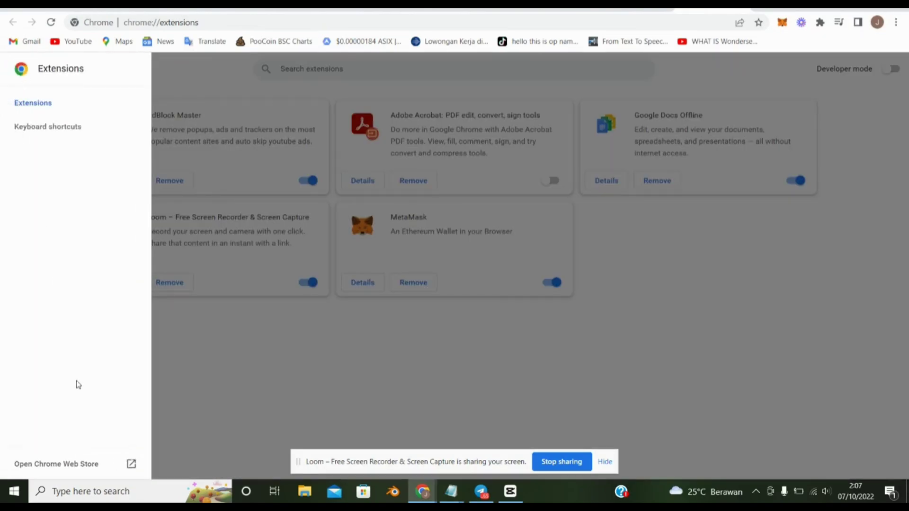
pyautogui.click(130, 466)
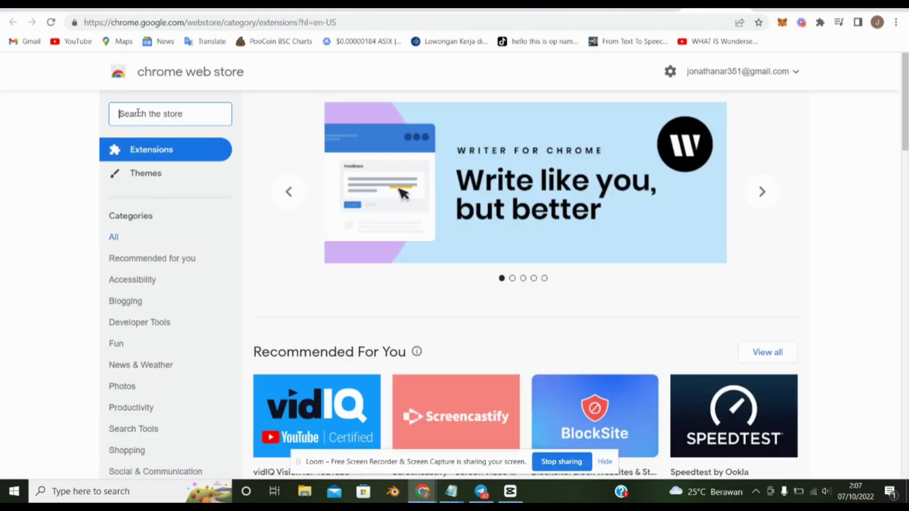
# Step: Search the store for 'oasis wallet' and add the Oasis Wallet extension to Chrome
pyautogui.write('oasis w')
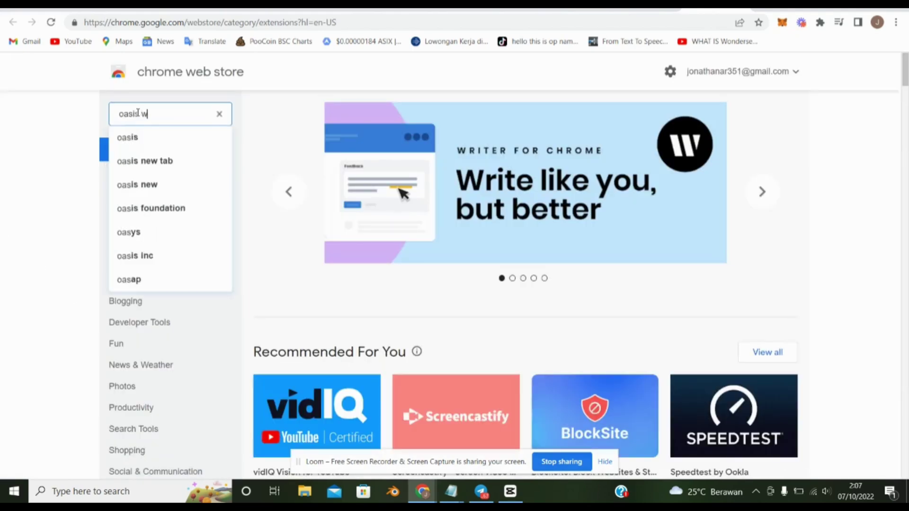
pyautogui.write('allet')
pyautogui.press('Return')
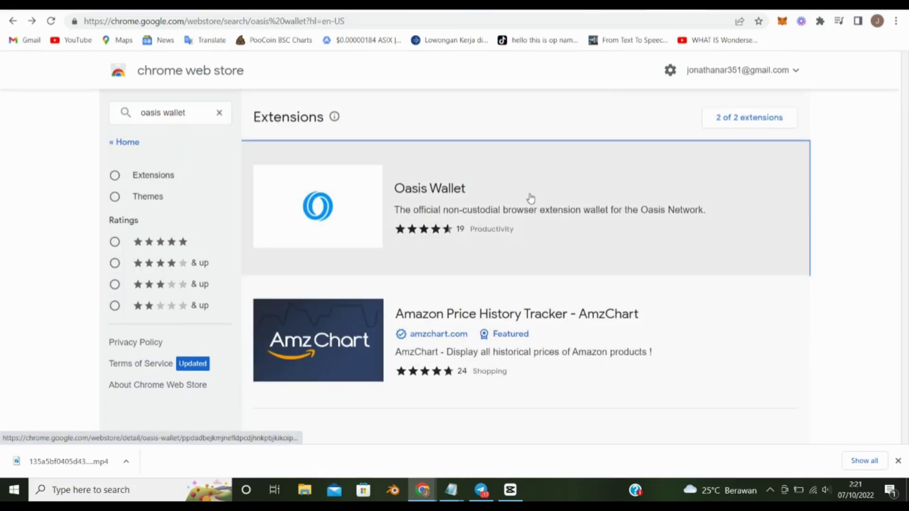
pyautogui.click(530, 196)
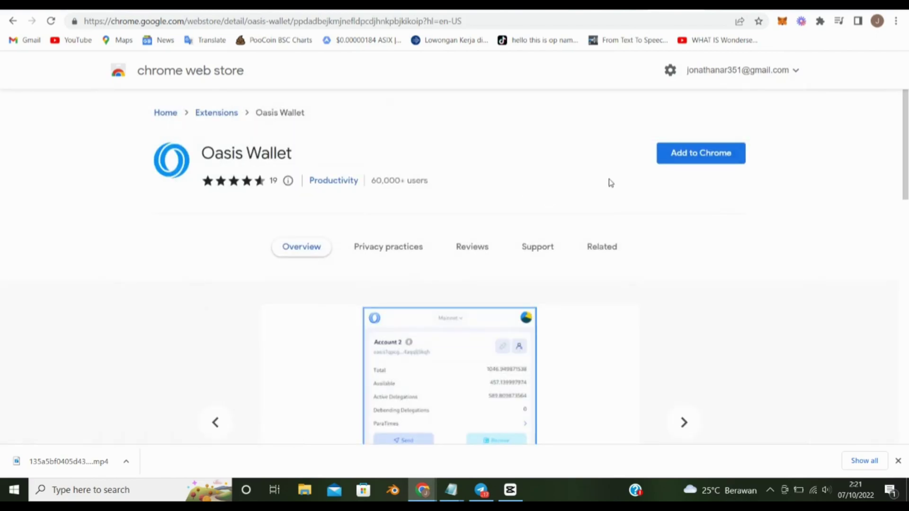
pyautogui.click(682, 156)
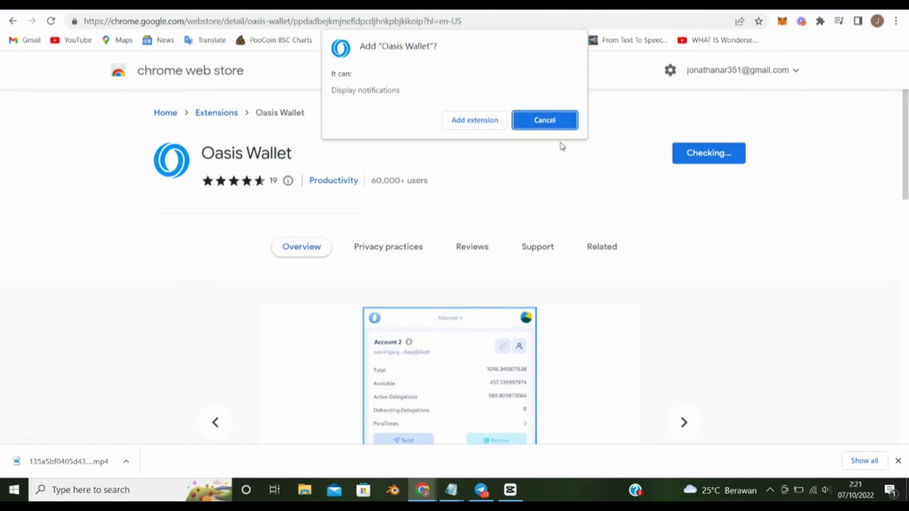
pyautogui.click(479, 125)
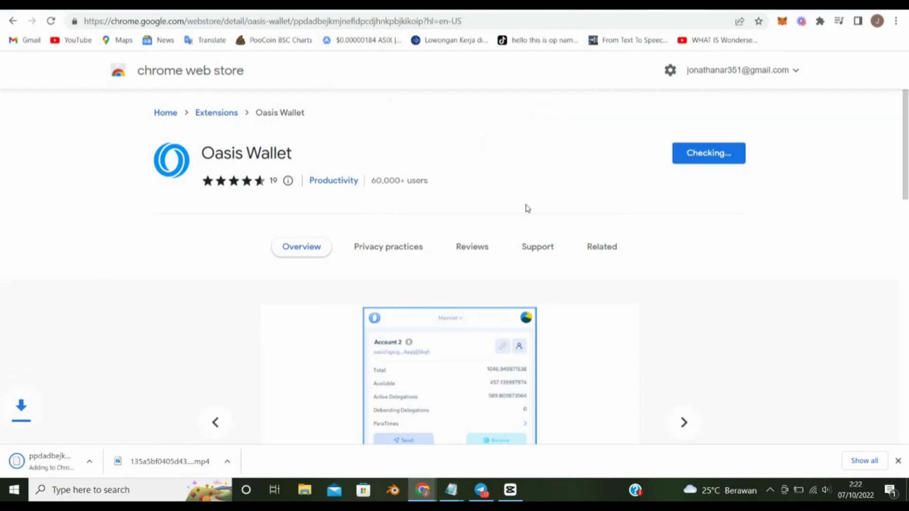
pyautogui.click(555, 144)
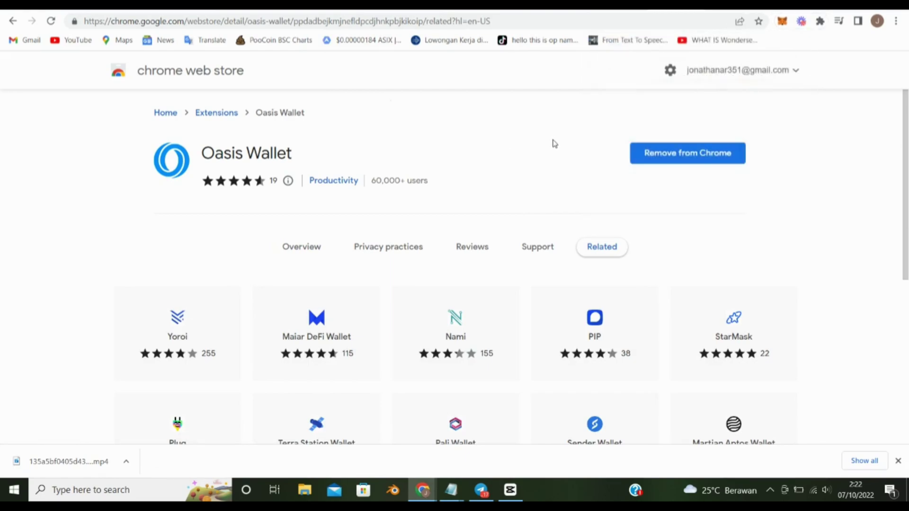
# Step: Pin the Oasis Wallet extension to the toolbar and open it
pyautogui.click(801, 22)
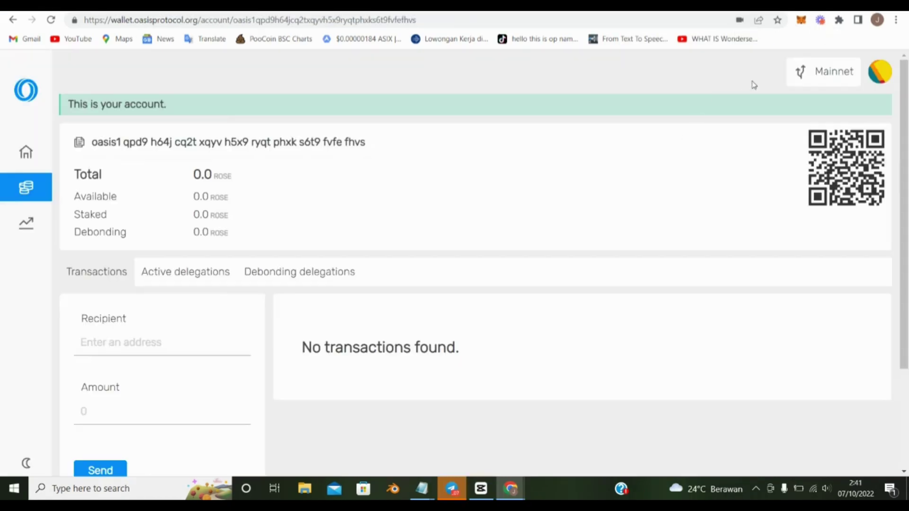
pyautogui.click(839, 22)
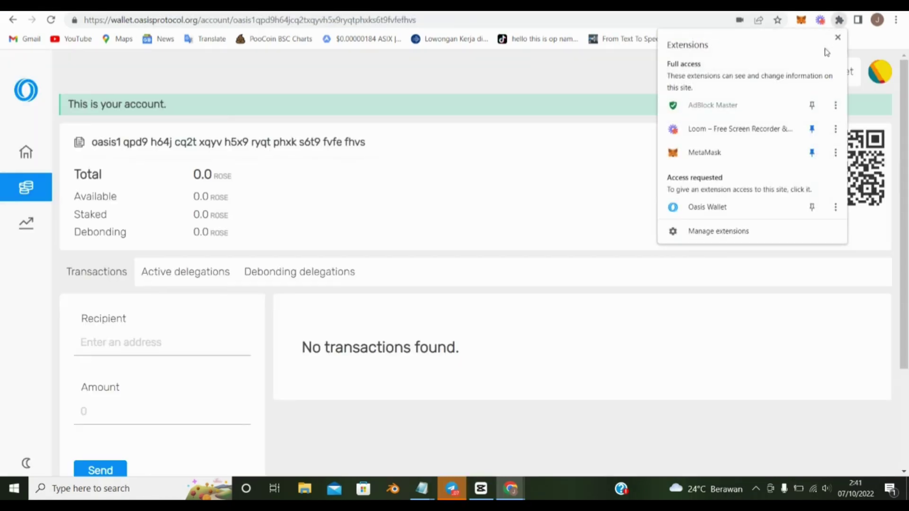
pyautogui.click(810, 207)
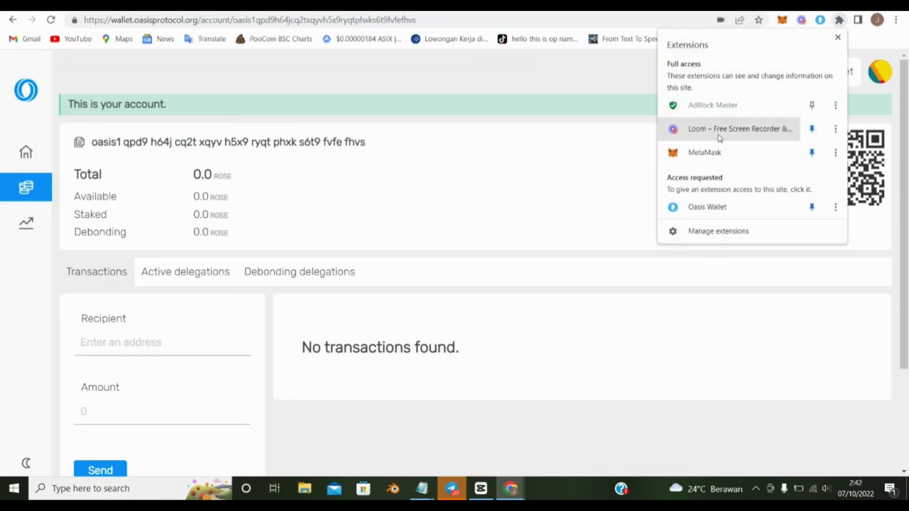
pyautogui.click(821, 21)
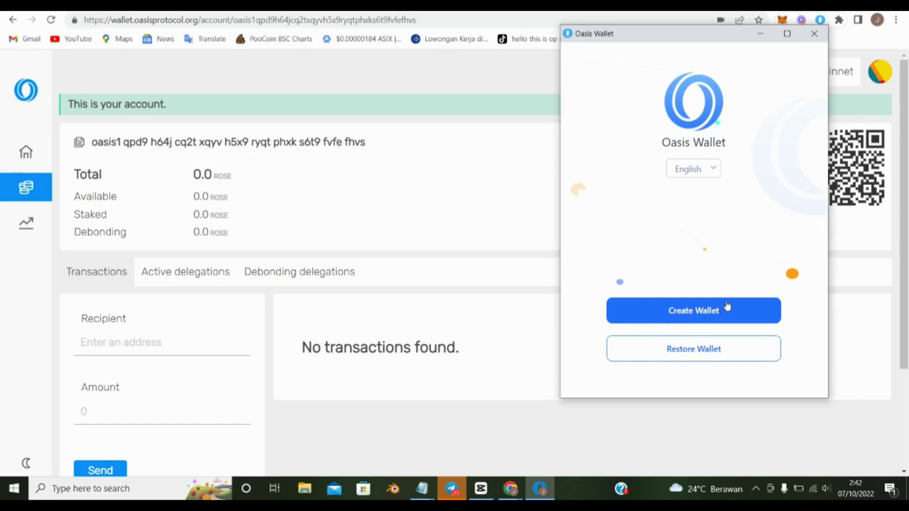
# Step: Choose Restore Wallet, enter and confirm a security password, and tick the password-loss acknowledgement
pyautogui.click(694, 352)
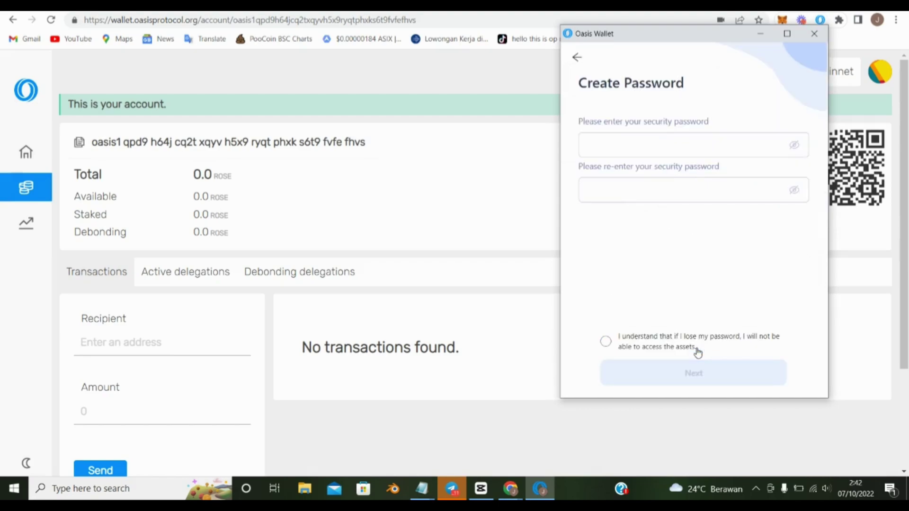
pyautogui.click(611, 144)
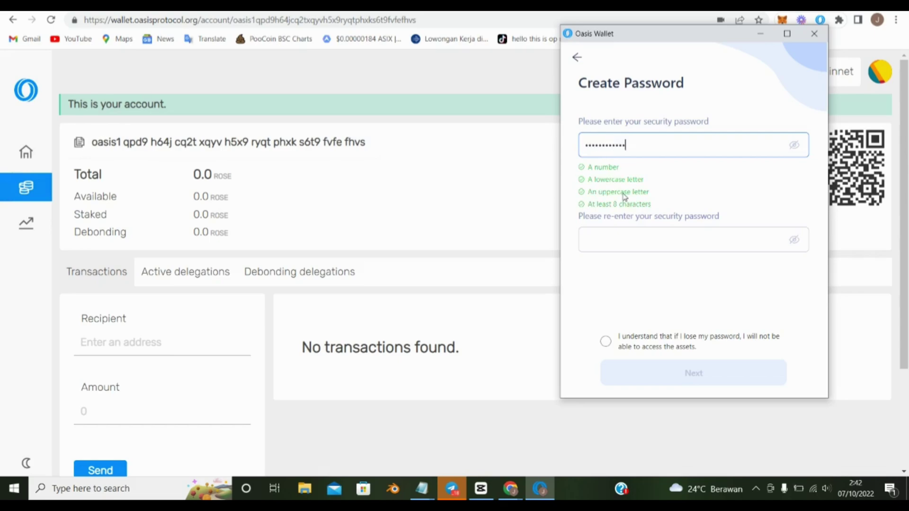
pyautogui.click(613, 245)
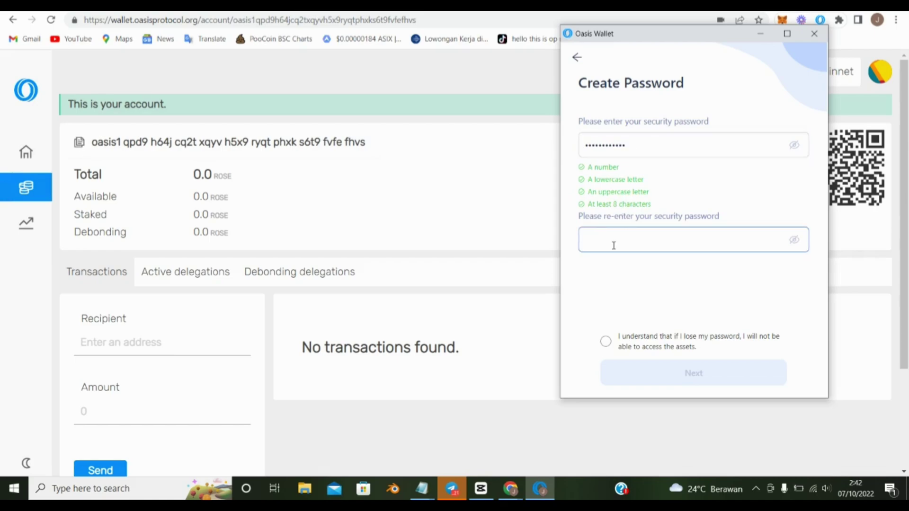
pyautogui.write('••')
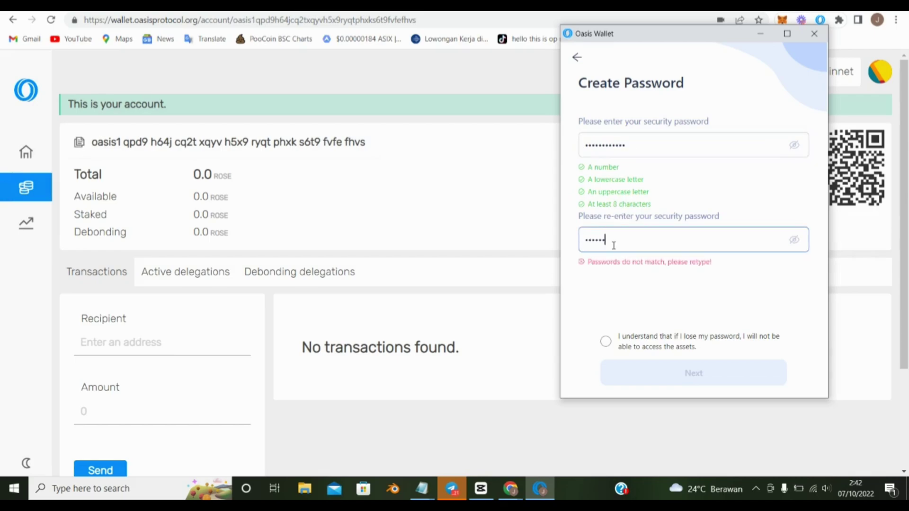
pyautogui.write('••')
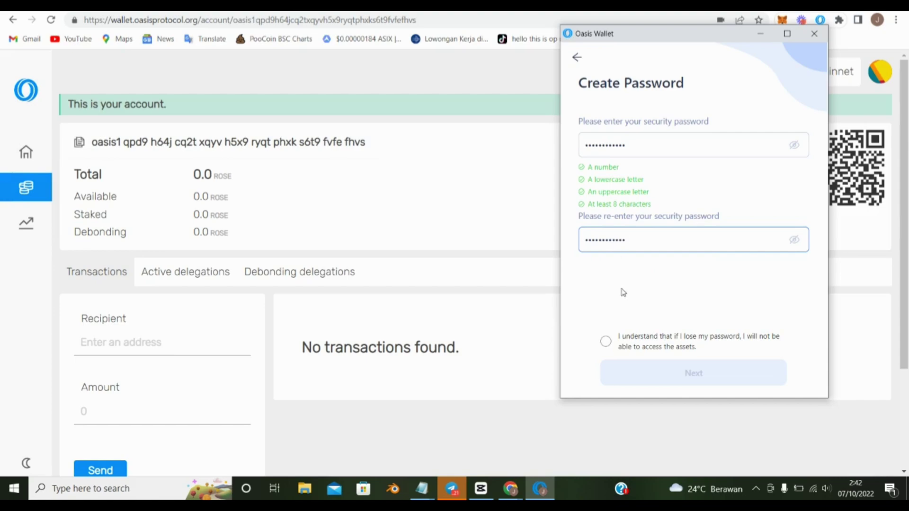
pyautogui.click(605, 341)
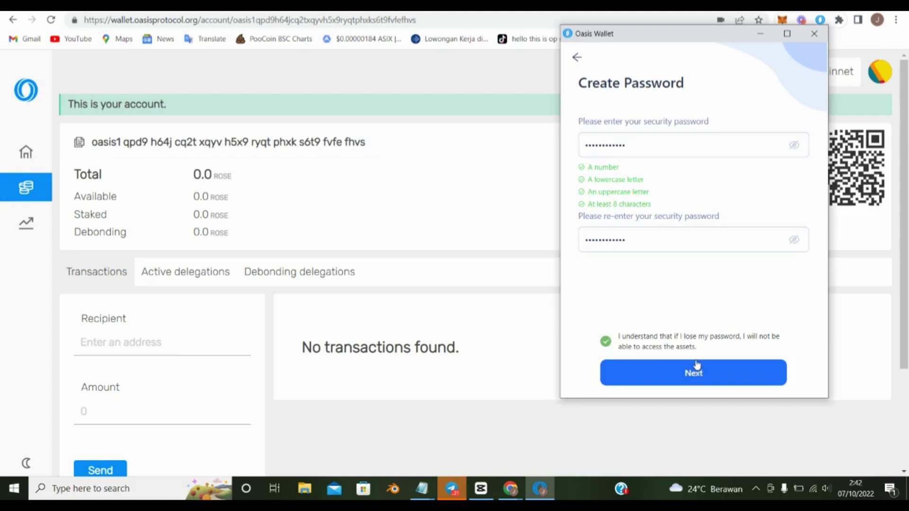
# Step: Paste the seed words, confirm the restore, and go to Account 1's home
pyautogui.click(691, 372)
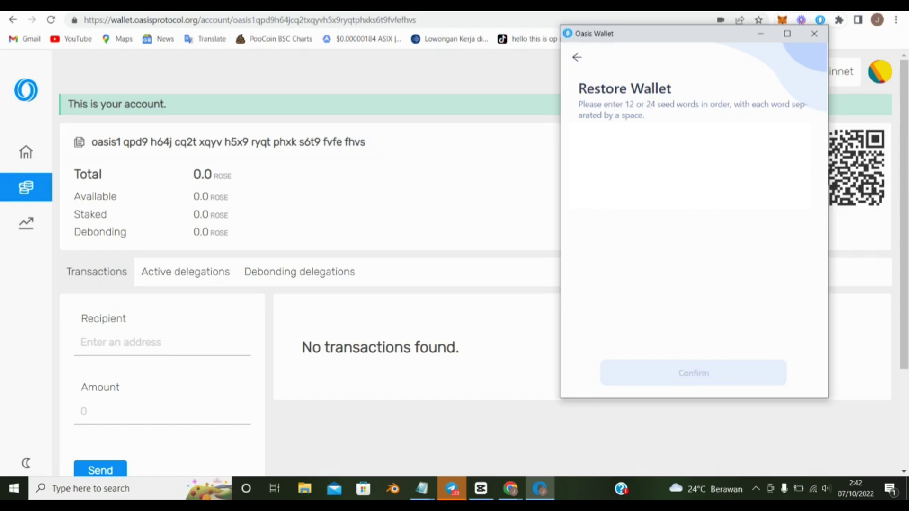
pyautogui.hotkey('ctrl', 'v')
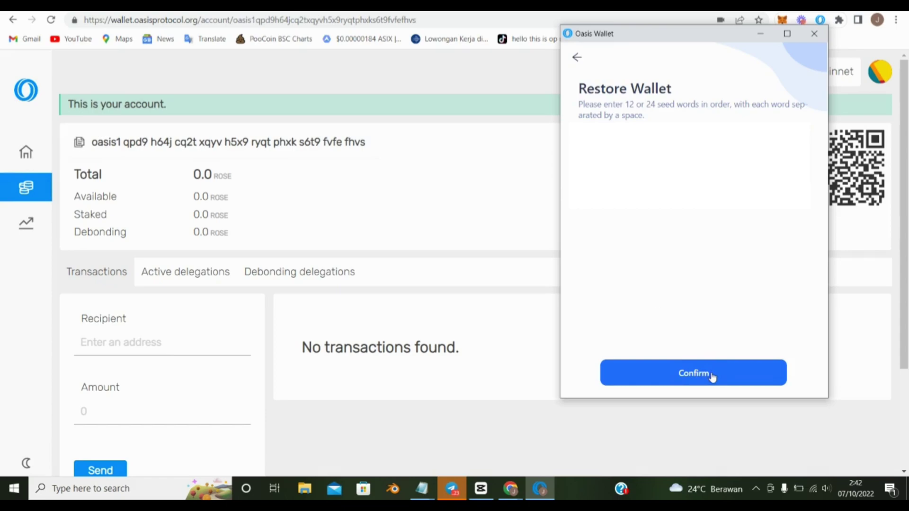
pyautogui.click(693, 373)
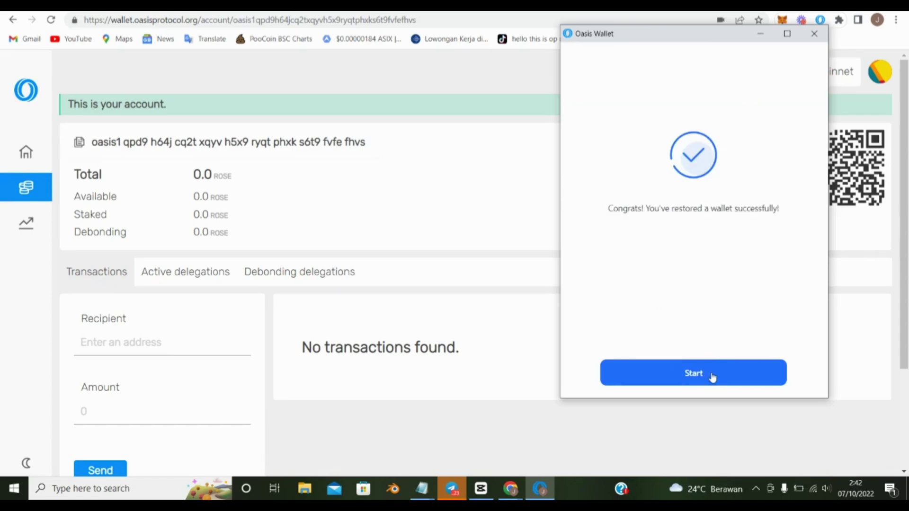
pyautogui.click(712, 377)
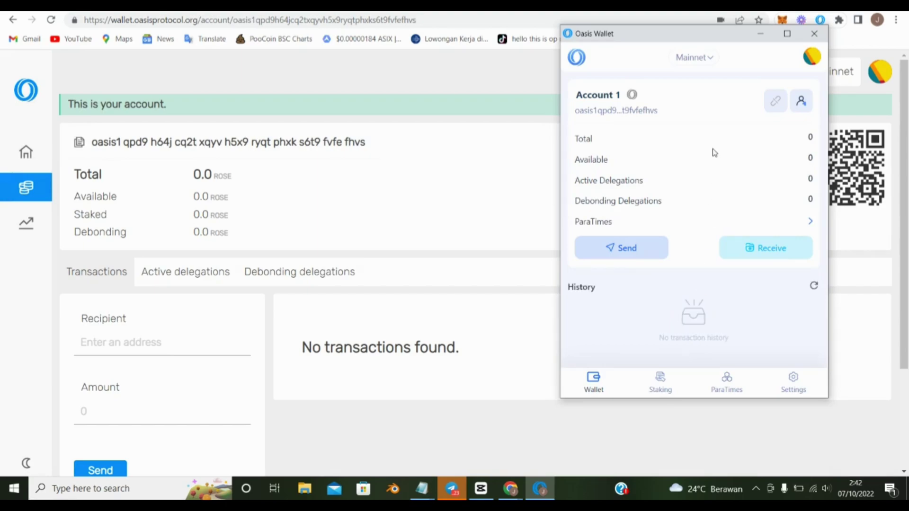
# Step: Copy Account 1's address, look at the Send form, then show the Receive QR code
pyautogui.click(590, 115)
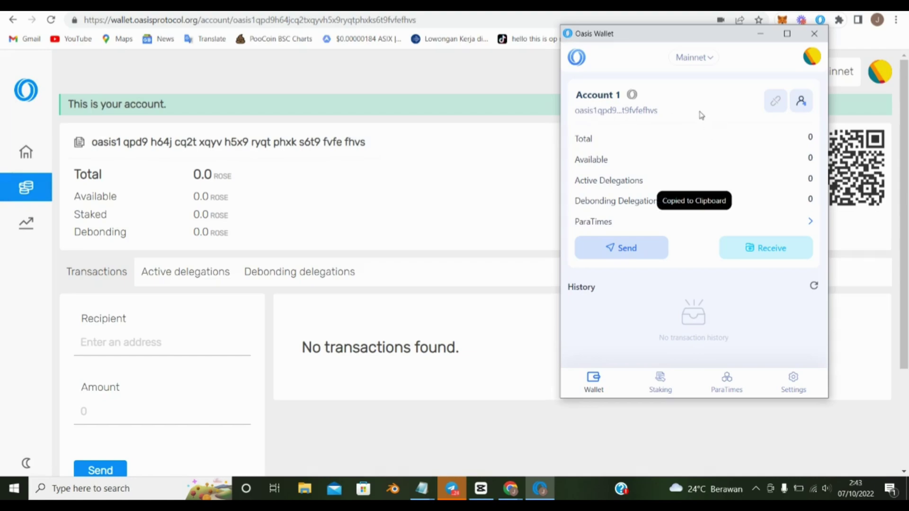
pyautogui.click(646, 249)
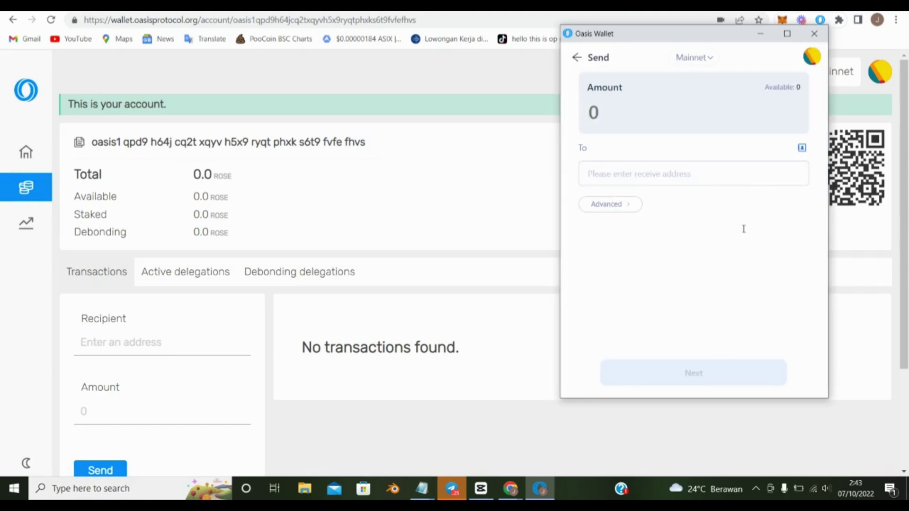
pyautogui.click(577, 58)
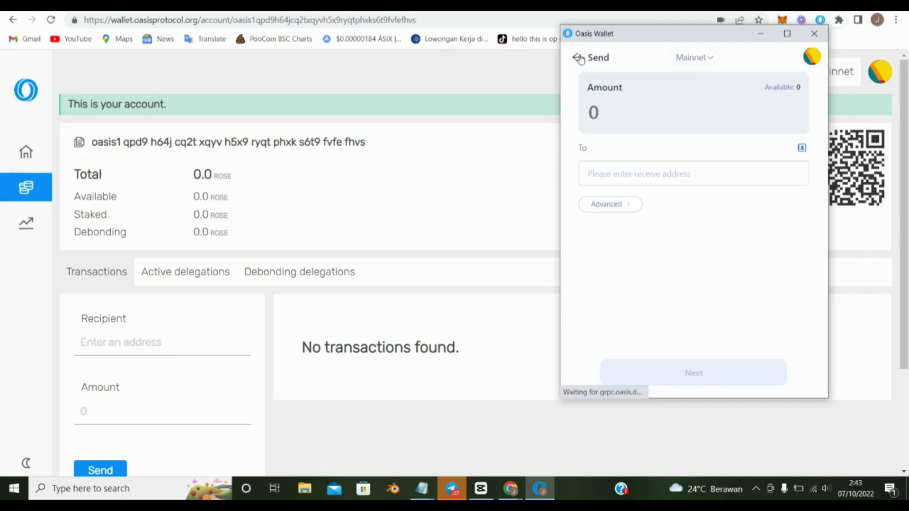
pyautogui.click(762, 246)
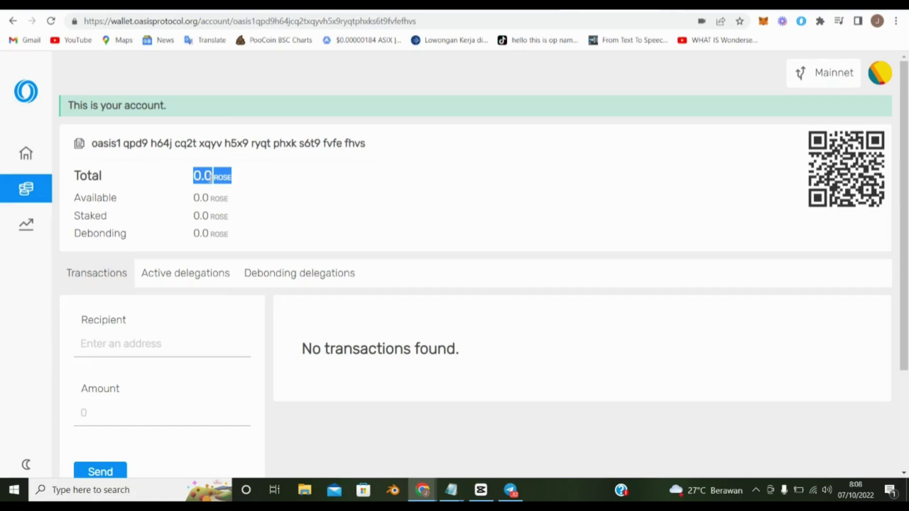
pyautogui.click(283, 198)
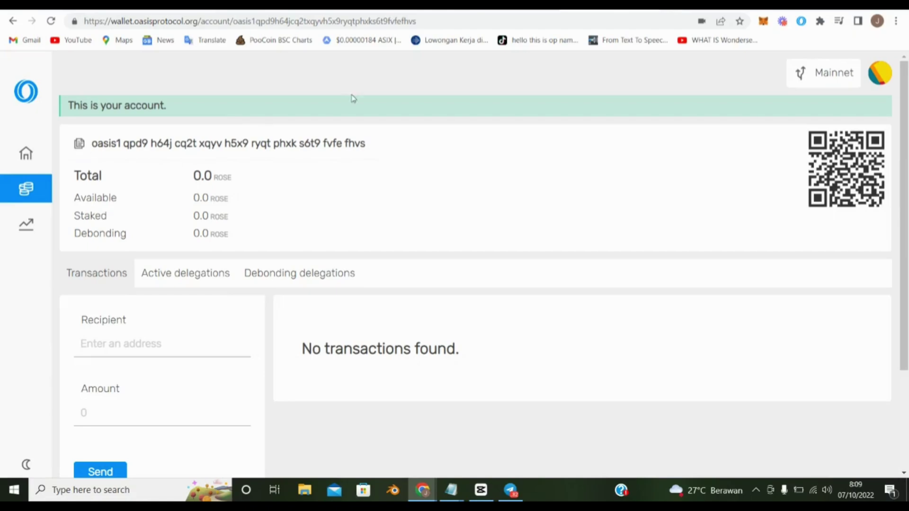
# Step: On Tokocrypto, paste the Oasis address as recipient and submit a withdrawal of the full ROSE balance
pyautogui.click(498, 13)
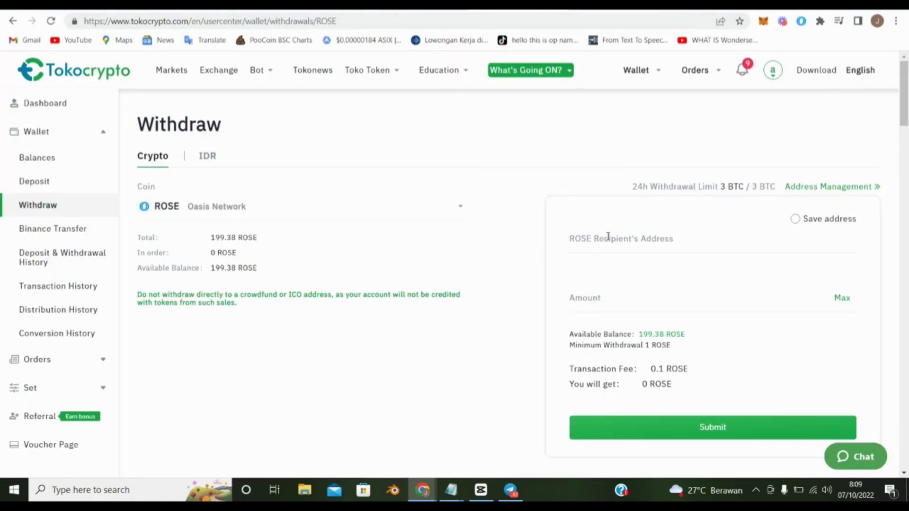
pyautogui.click(608, 237)
pyautogui.hotkey('ctrl', 'v')
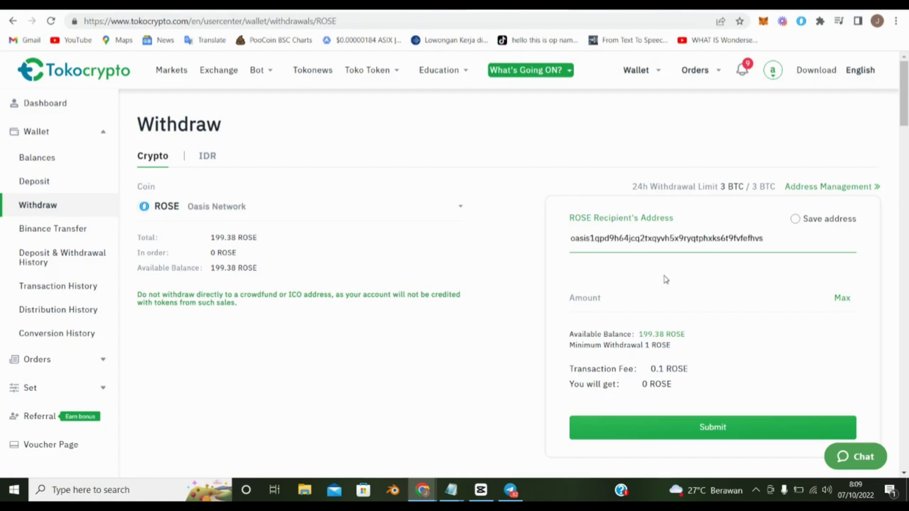
pyautogui.click(842, 299)
pyautogui.scroll(-1, 742, 333)
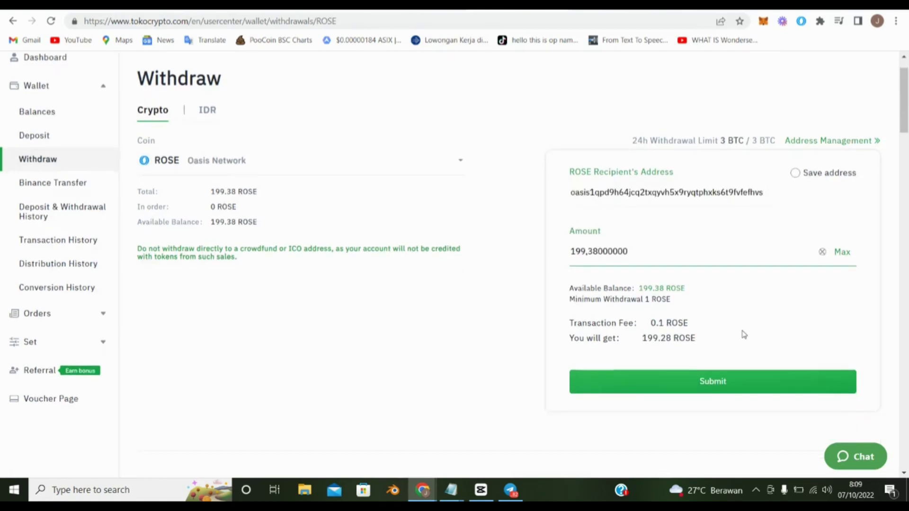
pyautogui.click(740, 364)
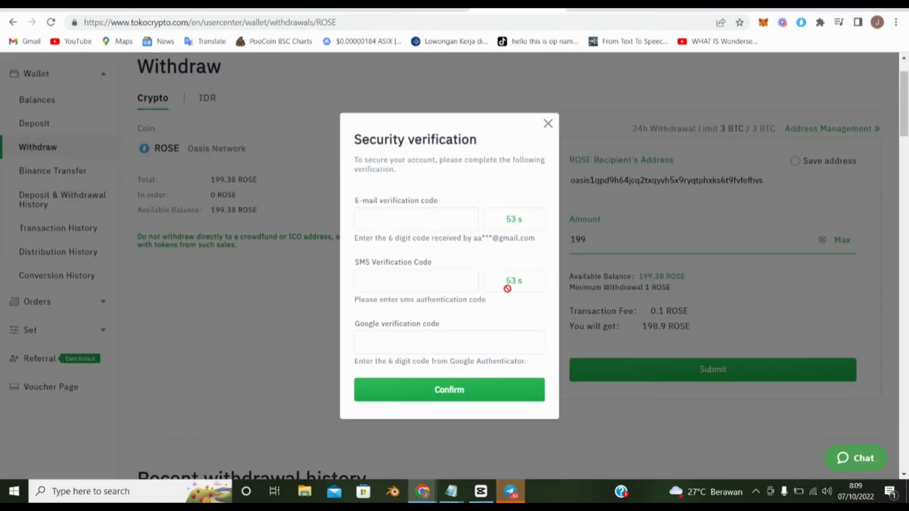
# Step: Enter the SMS, e-mail and authenticator verification codes and confirm the withdrawal
pyautogui.click(415, 286)
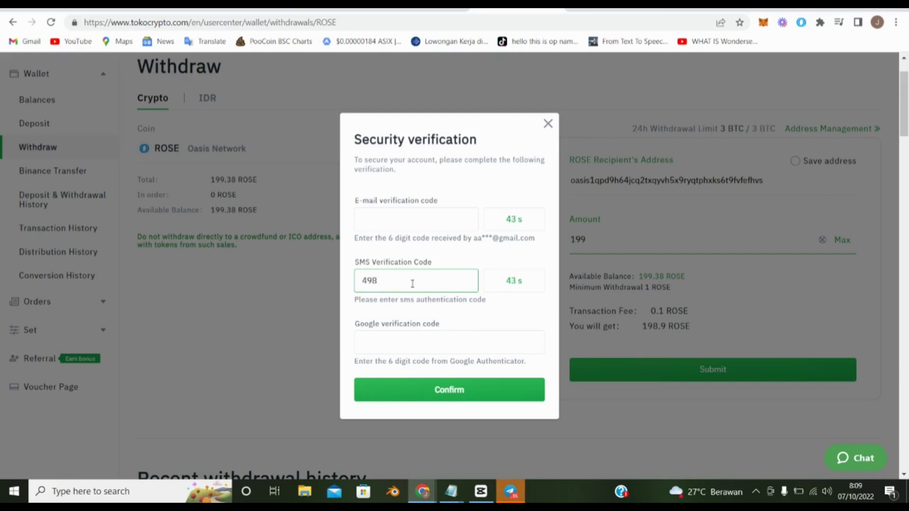
pyautogui.click(396, 225)
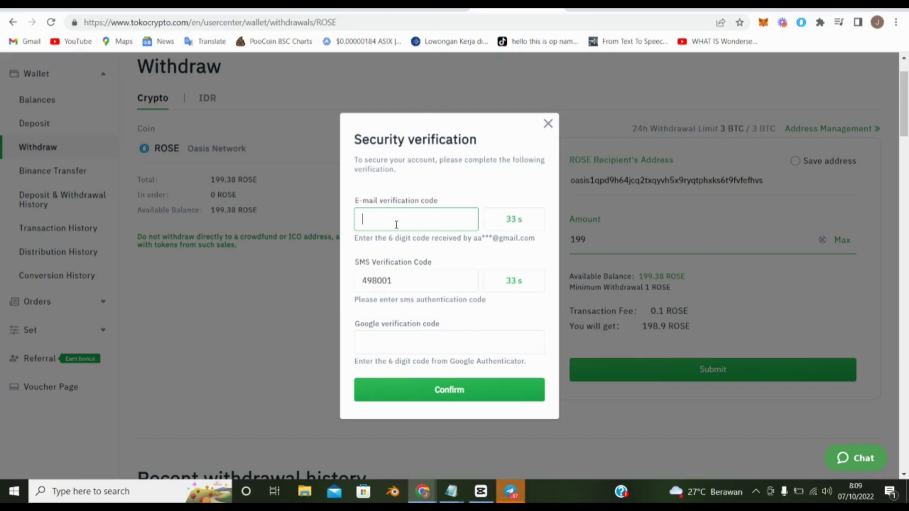
pyautogui.click(405, 336)
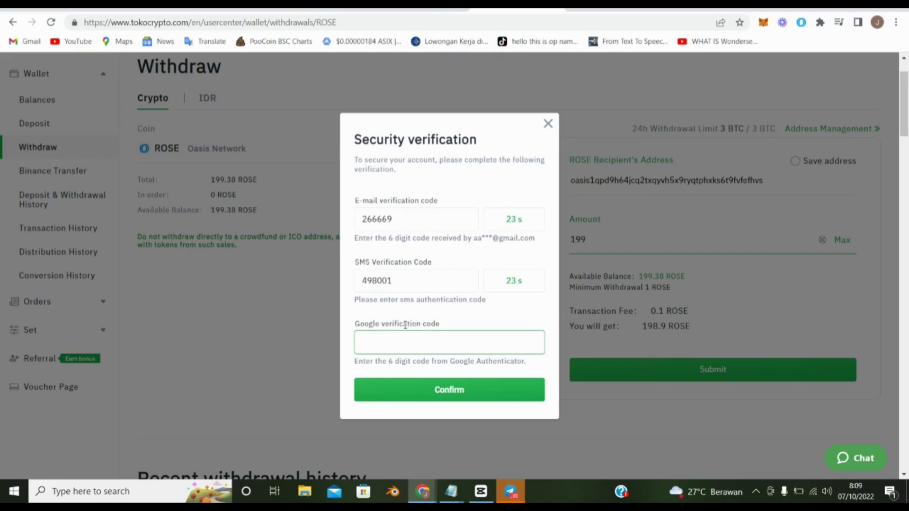
pyautogui.click(495, 390)
pyautogui.scroll(-3, 490, 374)
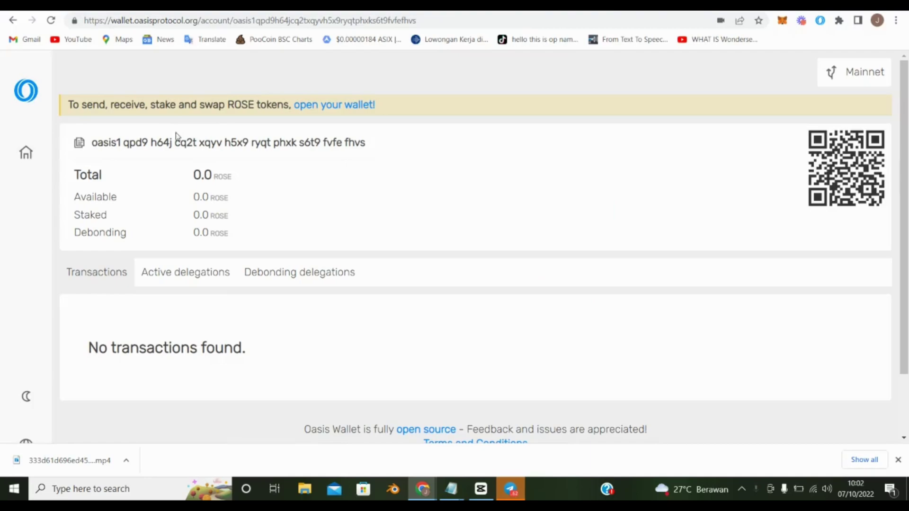
# Step: Reload the Oasis Wallet account and check the 198.9 ROSE total balance
pyautogui.click(51, 21)
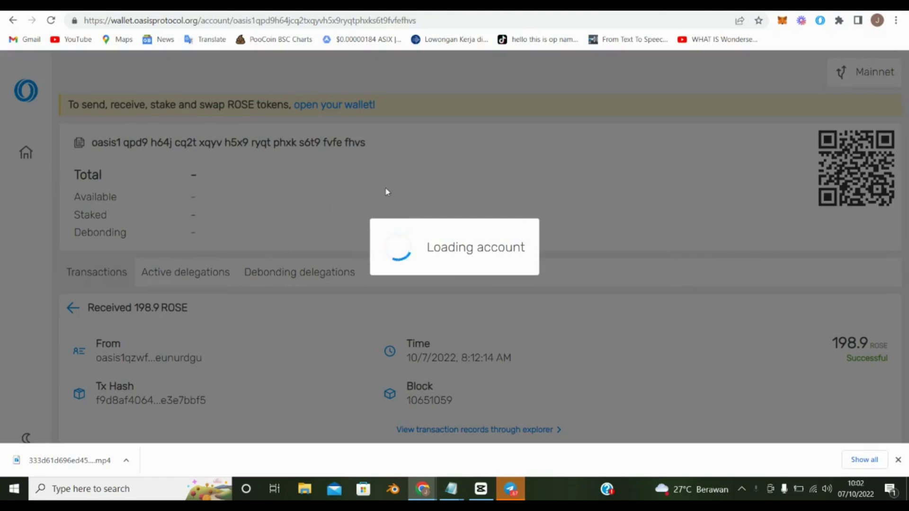
pyautogui.scroll(-3, 370, 302)
pyautogui.scroll(3, 355, 294)
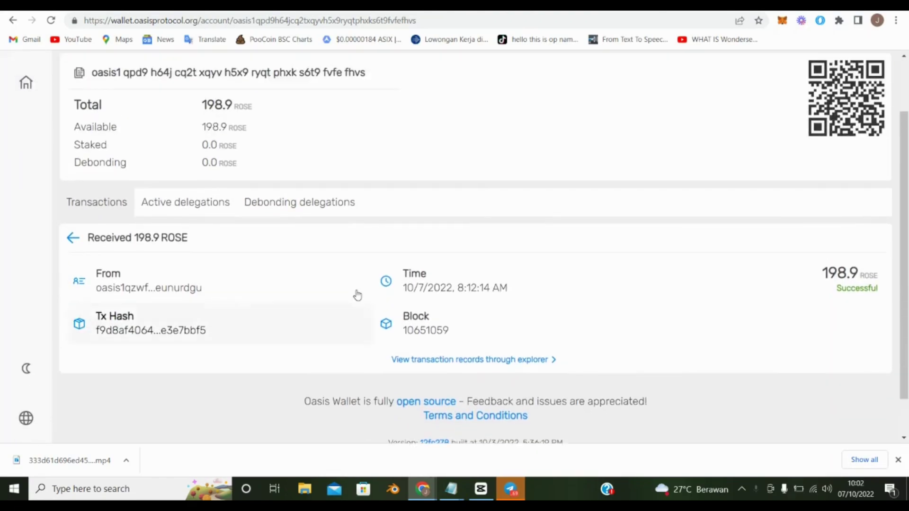
pyautogui.moveTo(193, 181); pyautogui.dragTo(256, 178)
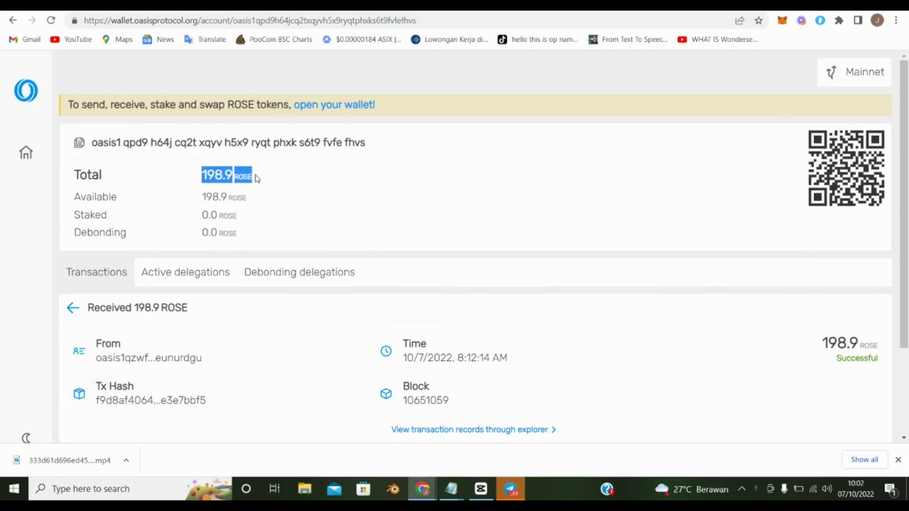
pyautogui.click(334, 206)
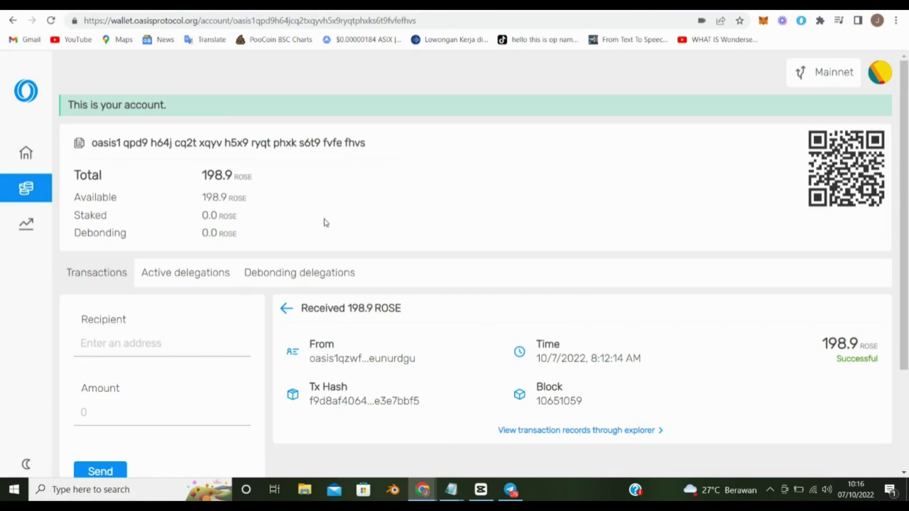
# Step: Enter a 100 ROSE delegation to Chorus One, accepting the top-20 validator warning
pyautogui.click(26, 225)
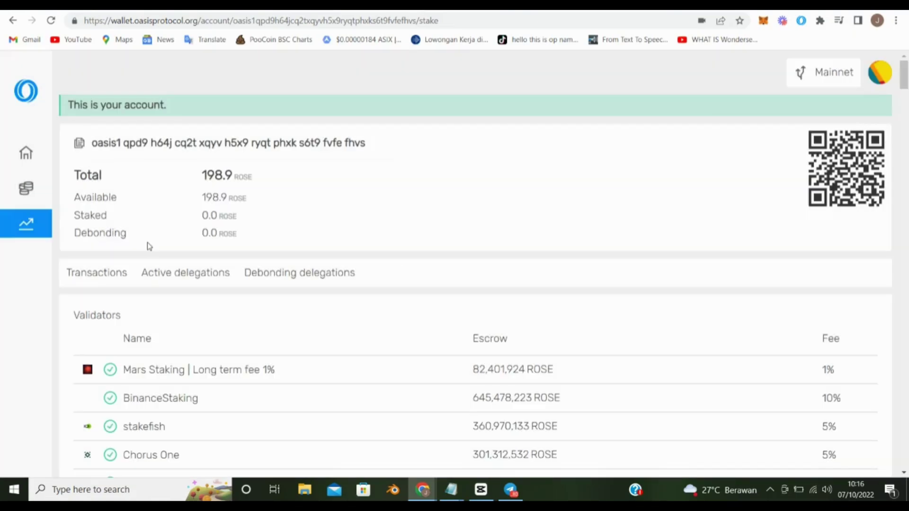
pyautogui.scroll(-2, 234, 245)
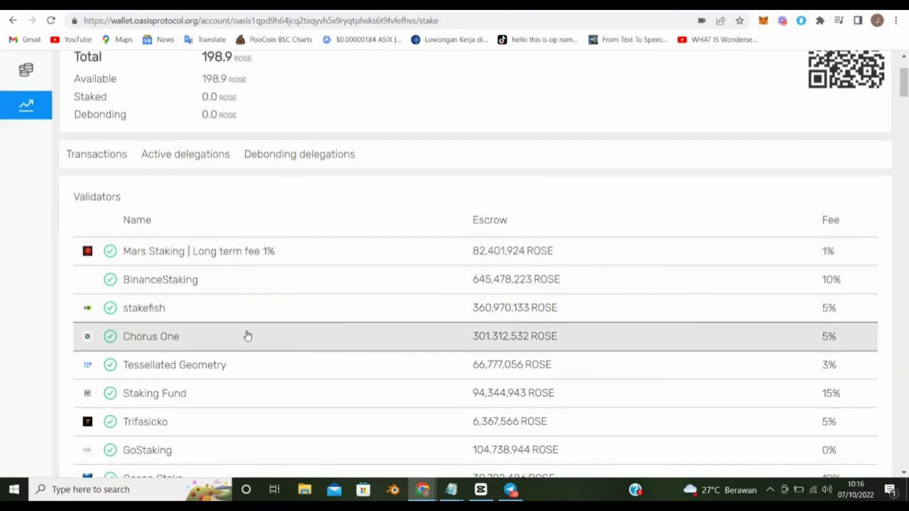
pyautogui.click(248, 335)
pyautogui.scroll(-4, 245, 331)
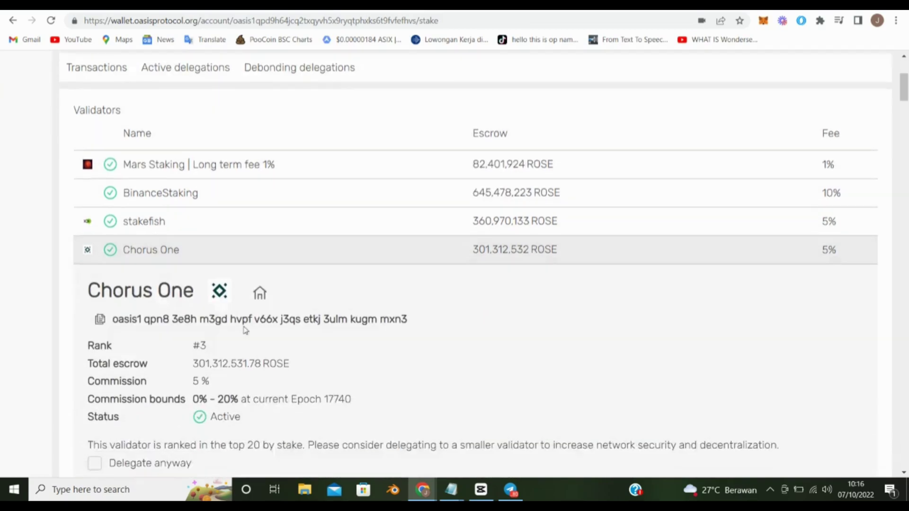
pyautogui.scroll(-3, 241, 326)
pyautogui.scroll(2, 237, 316)
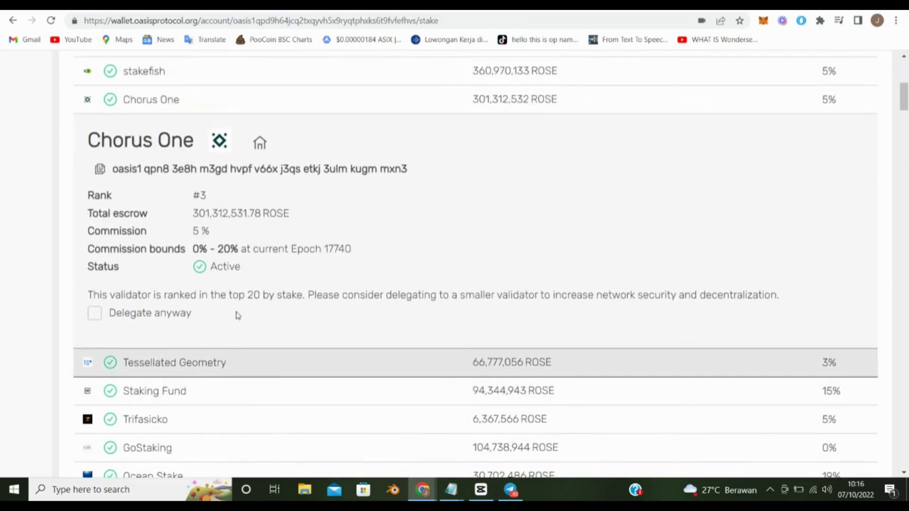
pyautogui.click(95, 314)
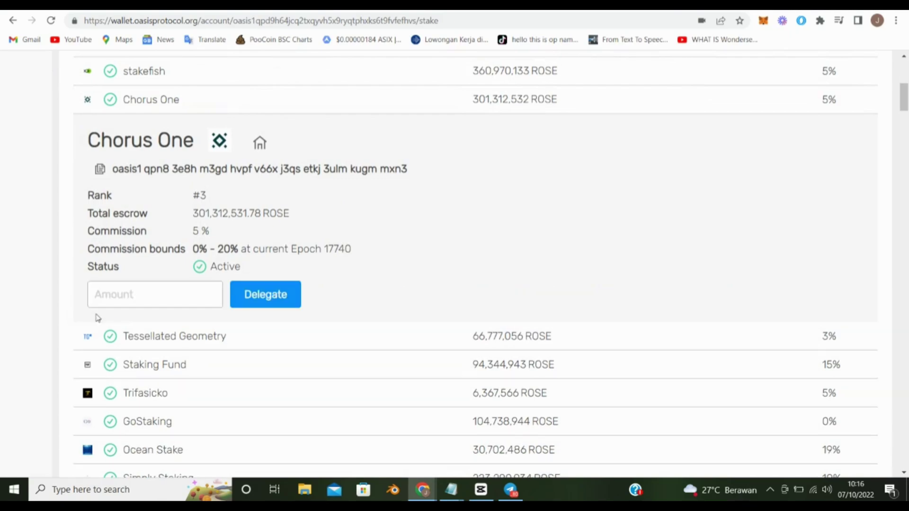
pyautogui.click(115, 298)
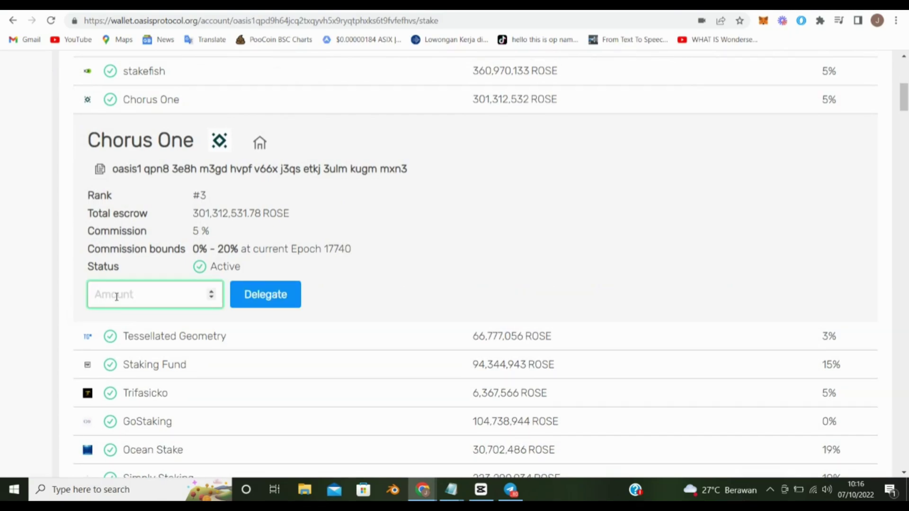
pyautogui.write('100')
# Step: Submit the 100 ROSE Chorus One delegation and review it under Active delegations
pyautogui.click(267, 302)
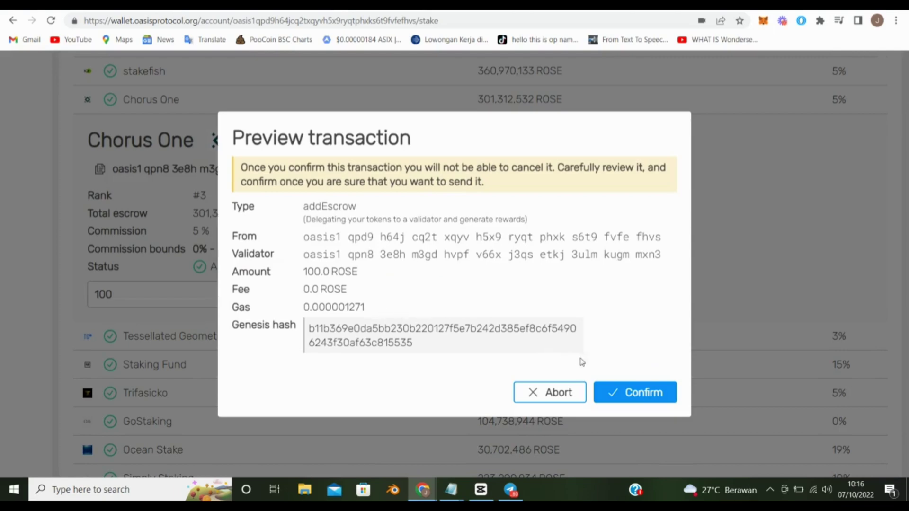
pyautogui.click(644, 395)
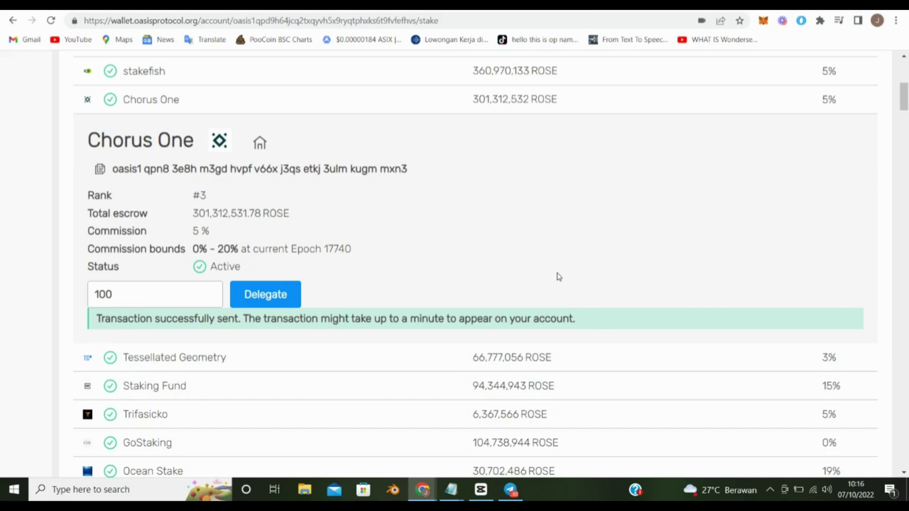
pyautogui.scroll(6, 558, 277)
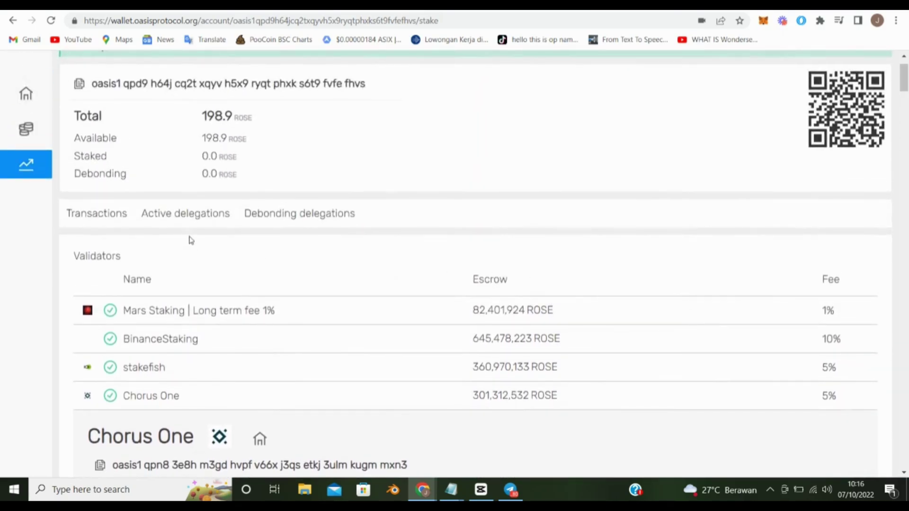
pyautogui.click(193, 219)
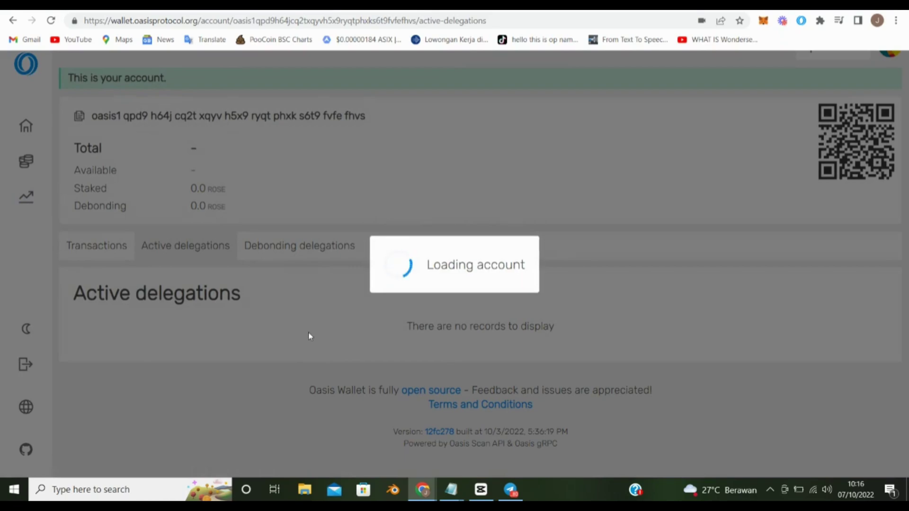
pyautogui.scroll(-1, 326, 312)
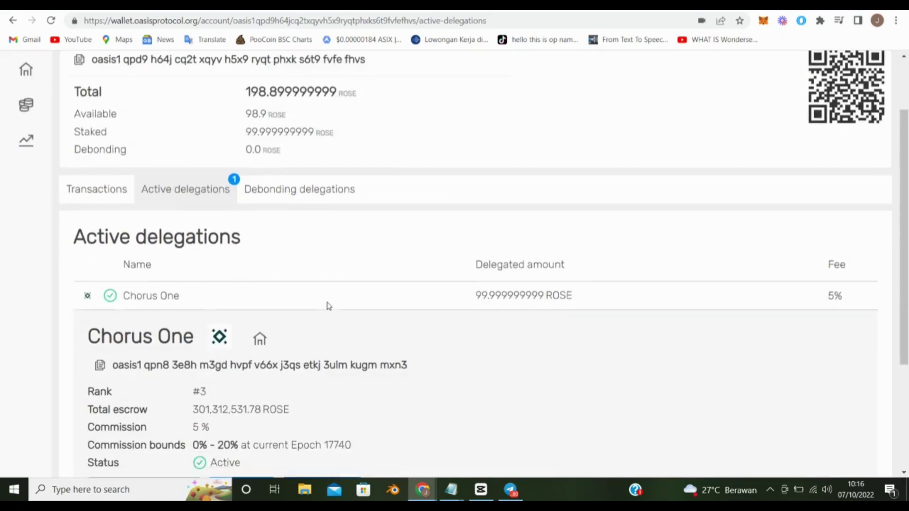
pyautogui.scroll(-1, 329, 305)
pyautogui.scroll(-1, 436, 319)
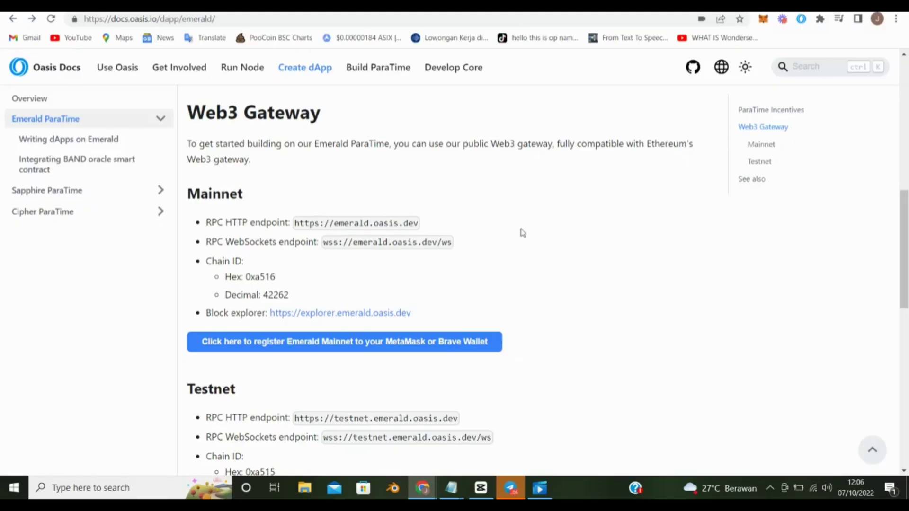
# Step: Highlight the Oasis Docs page's web address, then deselect it
pyautogui.click(227, 18)
pyautogui.moveTo(227, 18); pyautogui.dragTo(88, 29)
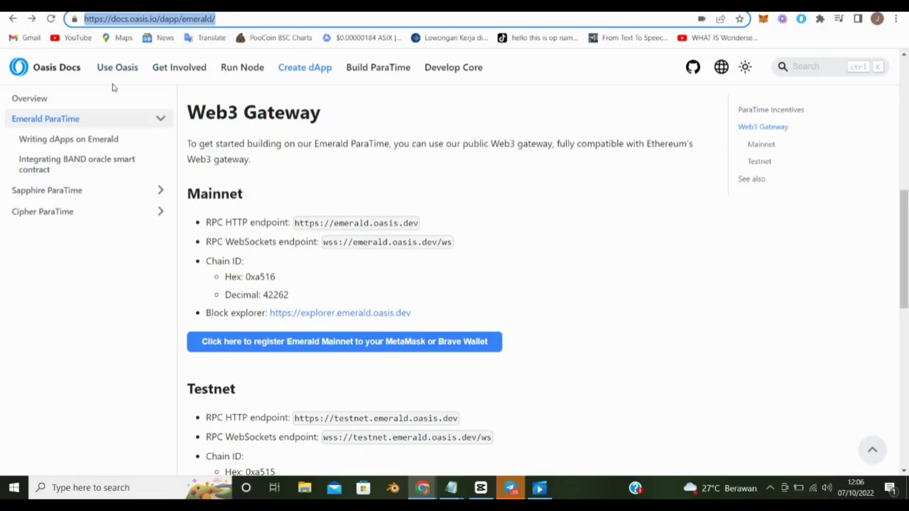
pyautogui.click(433, 172)
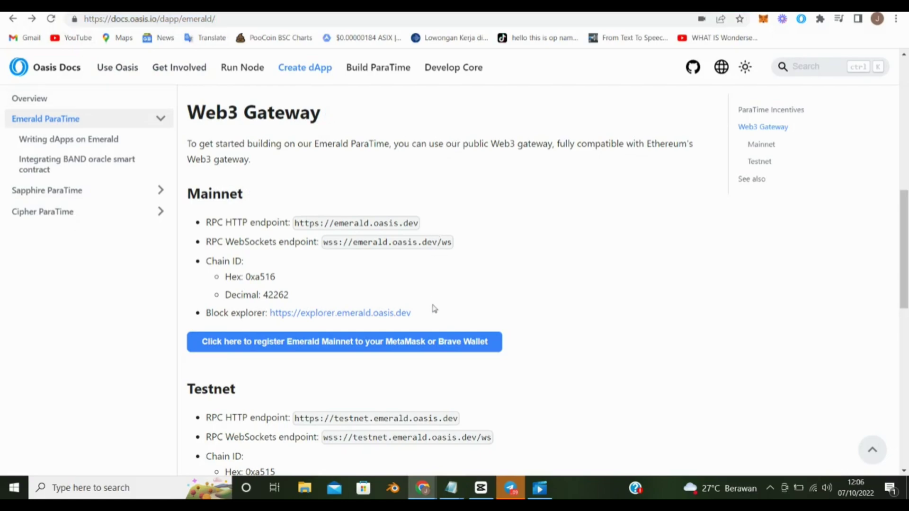
# Step: Approve adding Emerald Paratime Mainnet to MetaMask, switch to it, and dismiss the notice
pyautogui.click(421, 346)
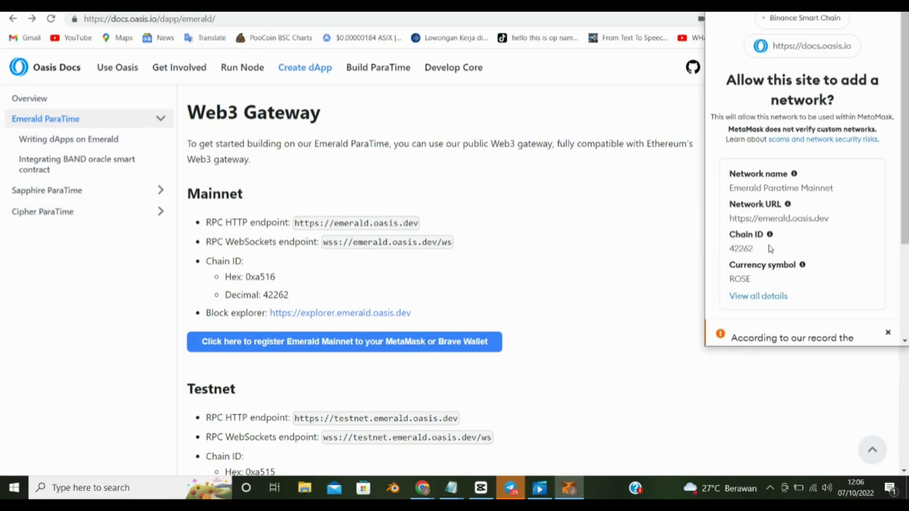
pyautogui.scroll(-3, 823, 215)
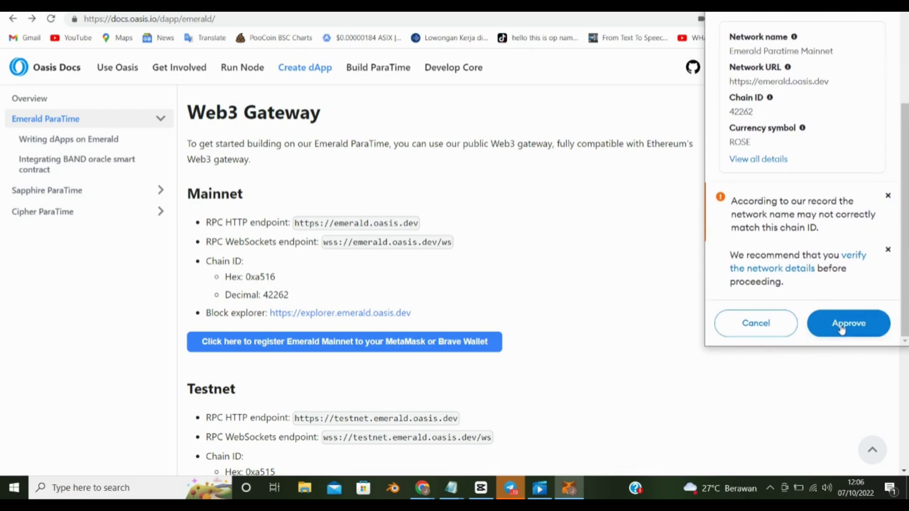
pyautogui.click(842, 329)
pyautogui.click(843, 324)
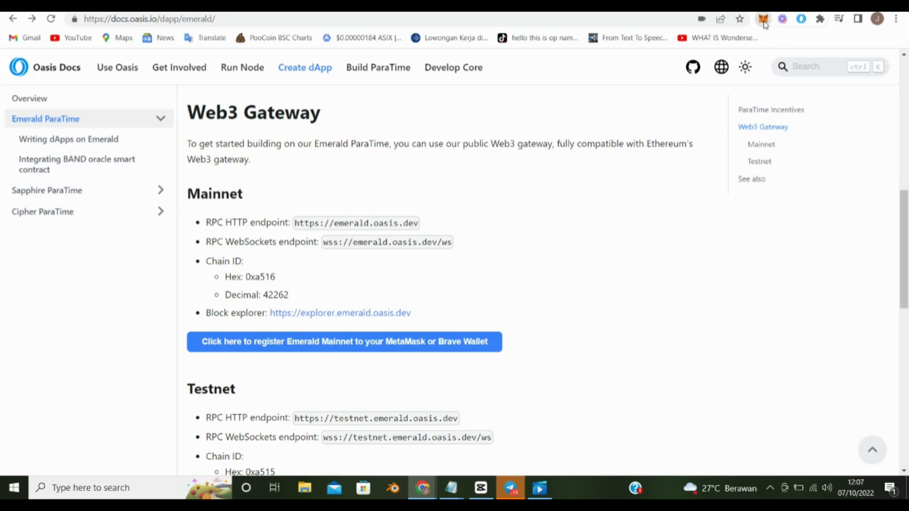
pyautogui.click(763, 19)
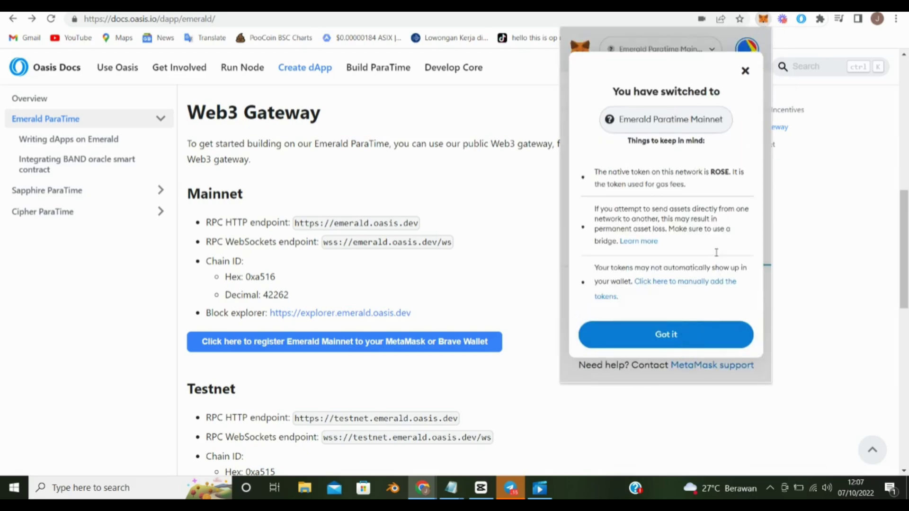
pyautogui.click(745, 72)
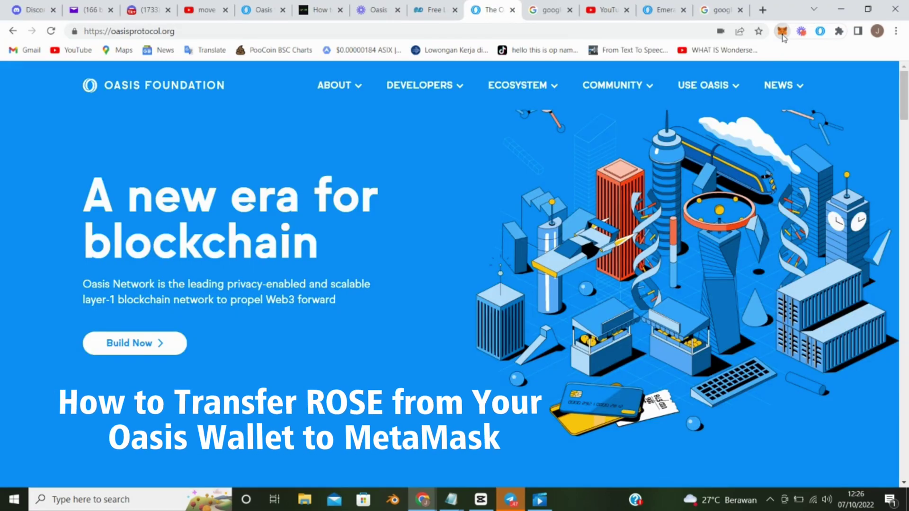
# Step: Copy the MetaMask account address and bring up the Oasis wallet
pyautogui.click(782, 33)
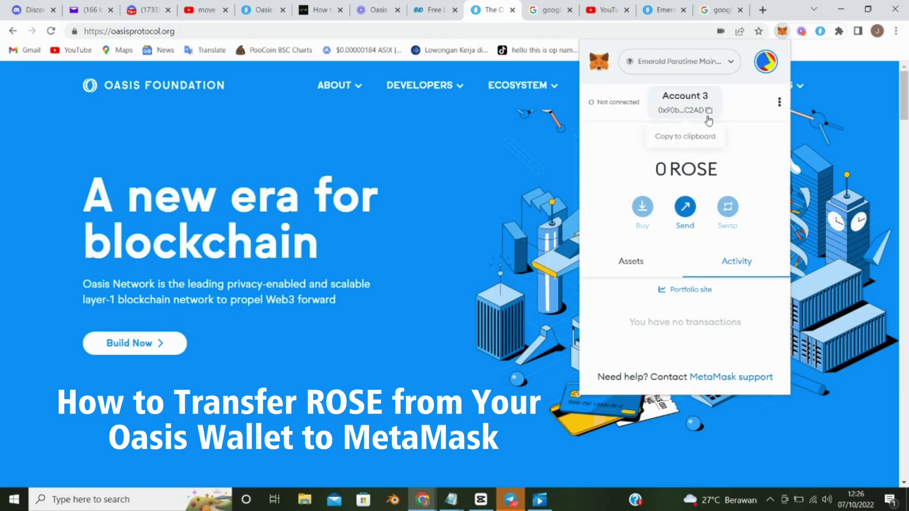
pyautogui.click(708, 112)
pyautogui.click(834, 111)
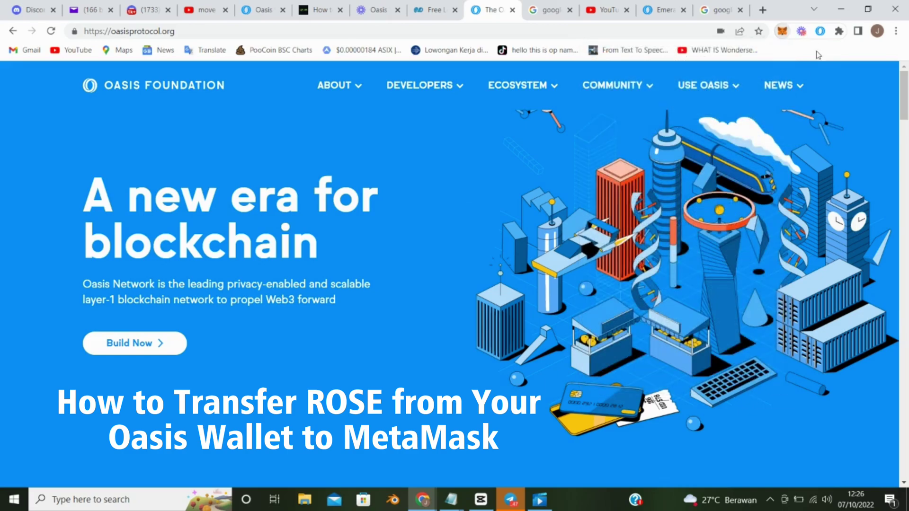
pyautogui.click(820, 31)
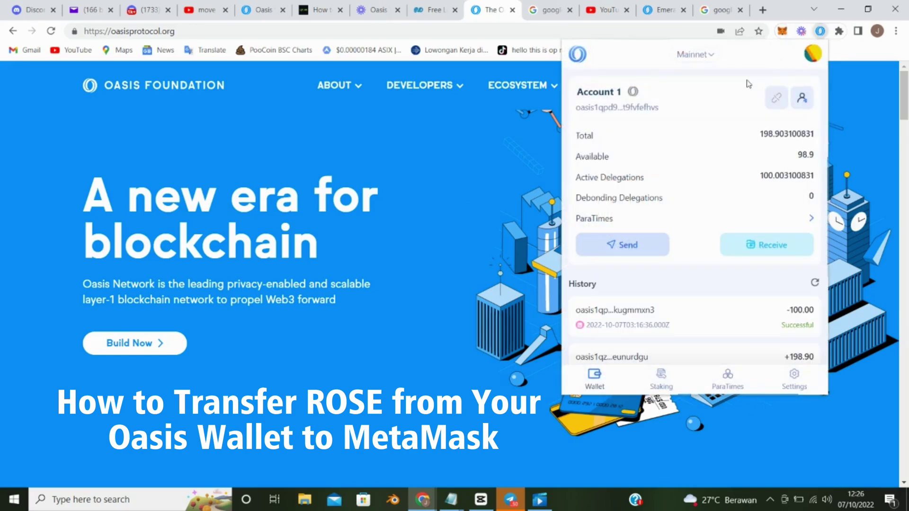
# Step: Deposit 10 ROSE into Emerald to the pasted MetaMask address, then close the wallet
pyautogui.click(728, 378)
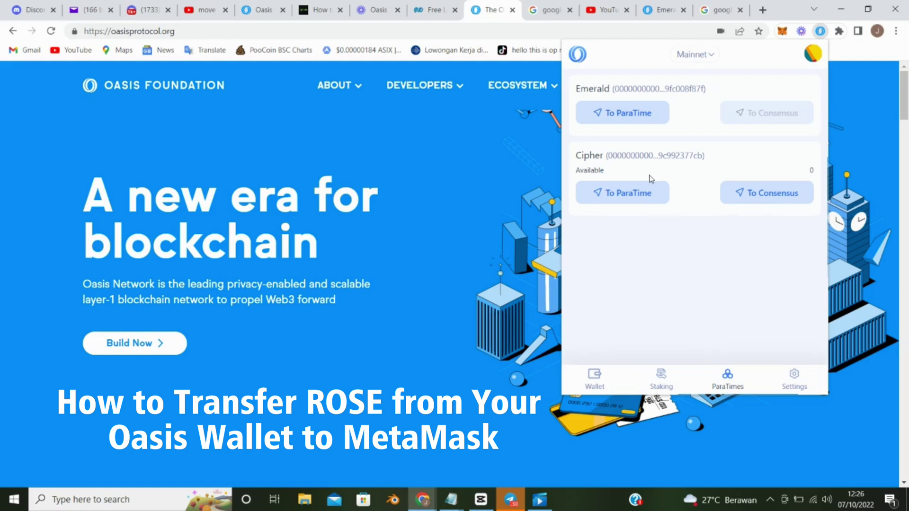
pyautogui.click(633, 117)
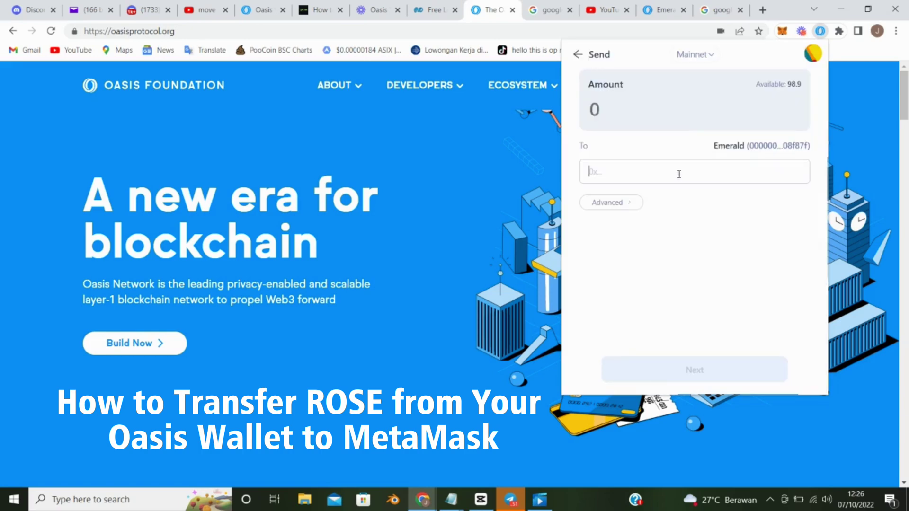
pyautogui.hotkey('ctrl', 'v')
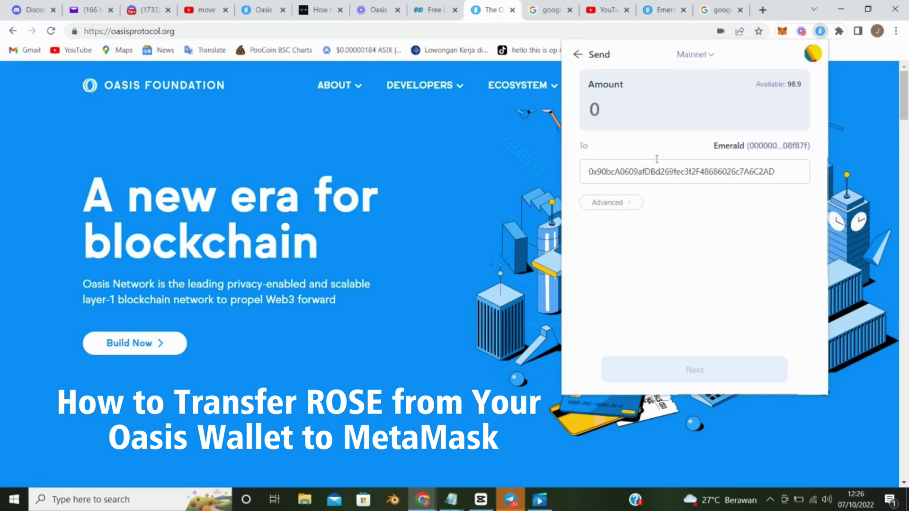
pyautogui.write('10')
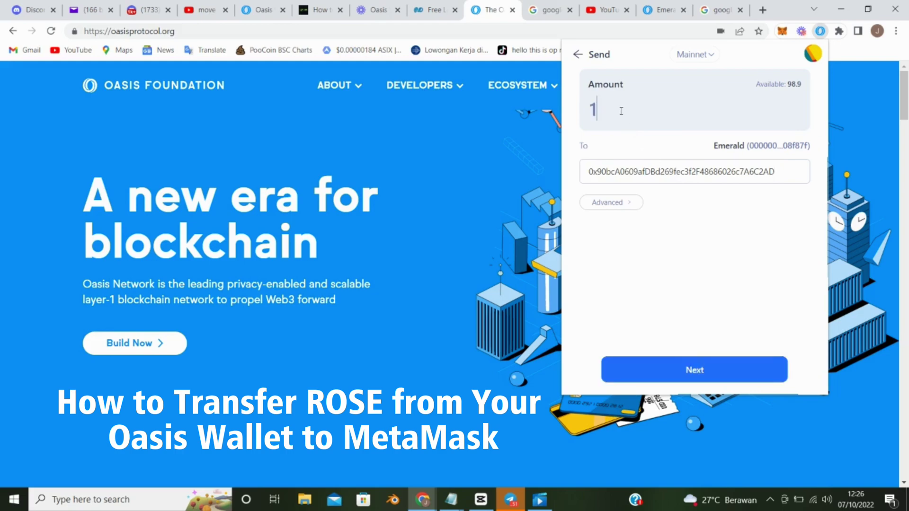
pyautogui.click(719, 372)
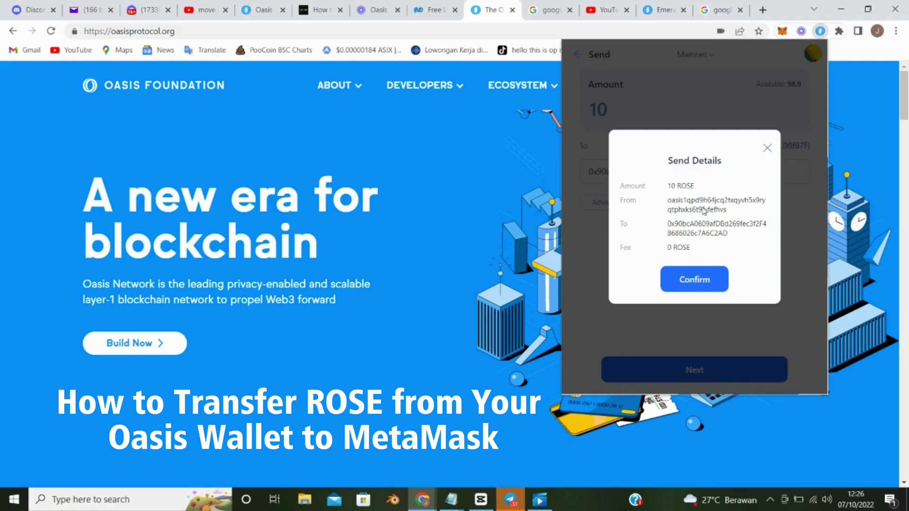
pyautogui.click(703, 281)
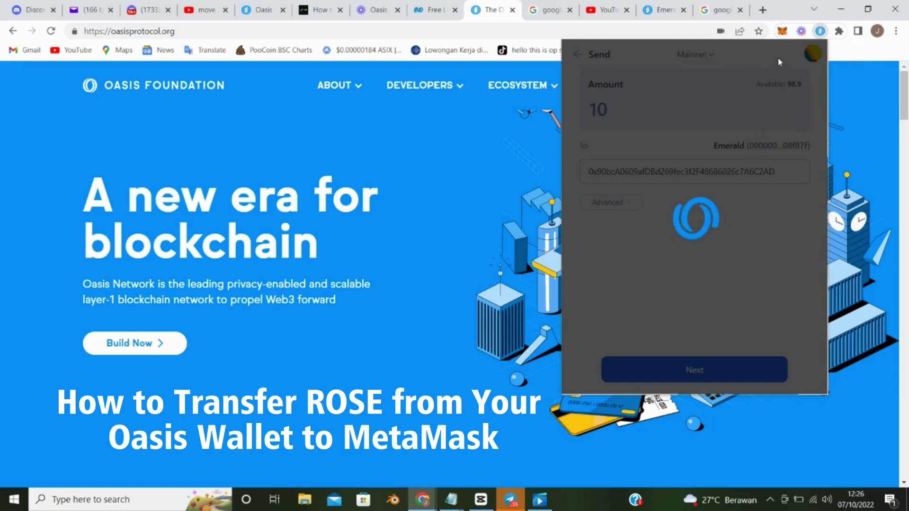
pyautogui.click(782, 32)
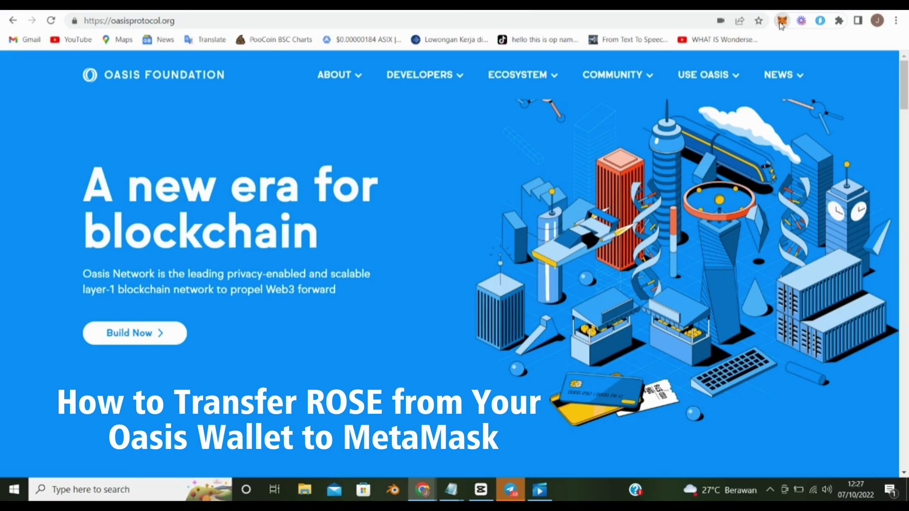
# Step: Verify MetaMask holds 10 ROSE on Emerald, view its account details, then reopen the Oasis wallet
pyautogui.click(782, 23)
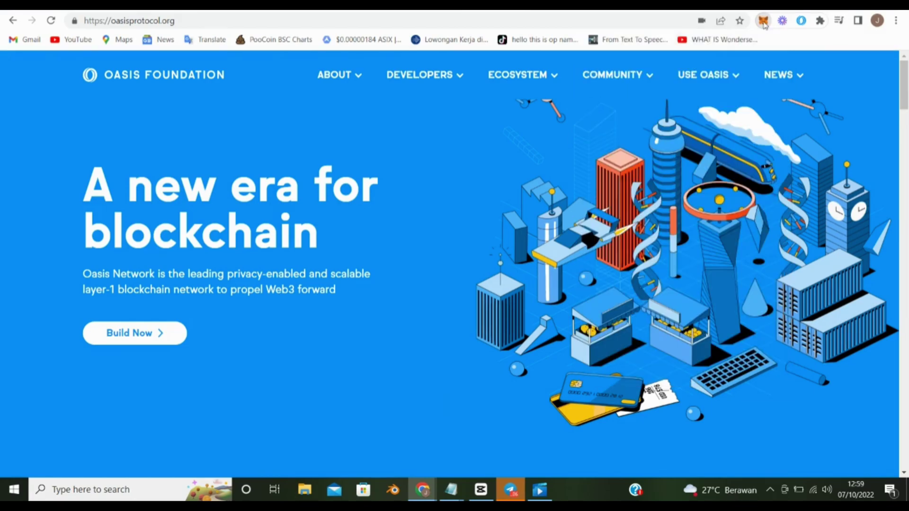
pyautogui.click(763, 20)
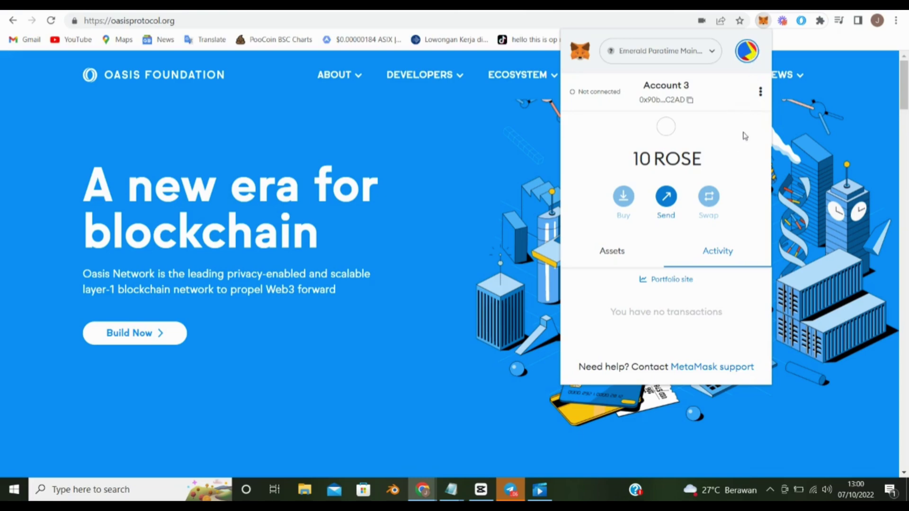
pyautogui.click(760, 95)
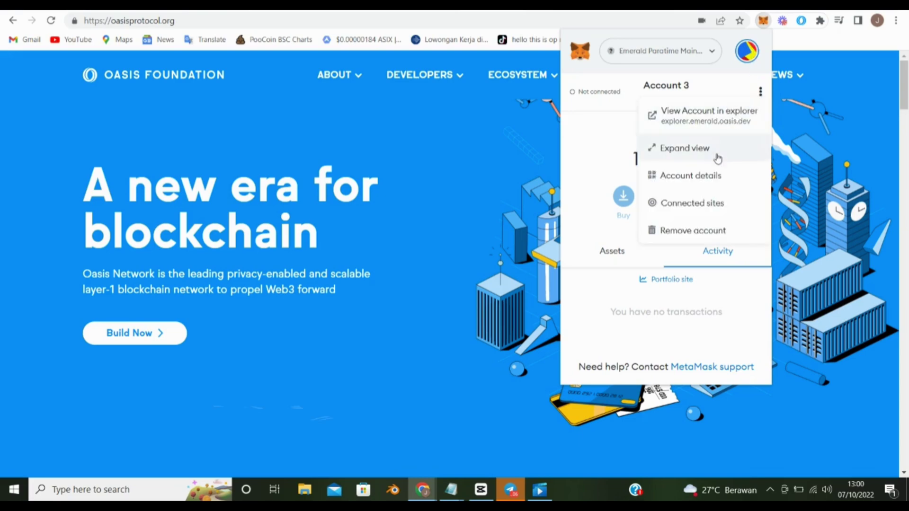
pyautogui.click(700, 175)
pyautogui.click(801, 21)
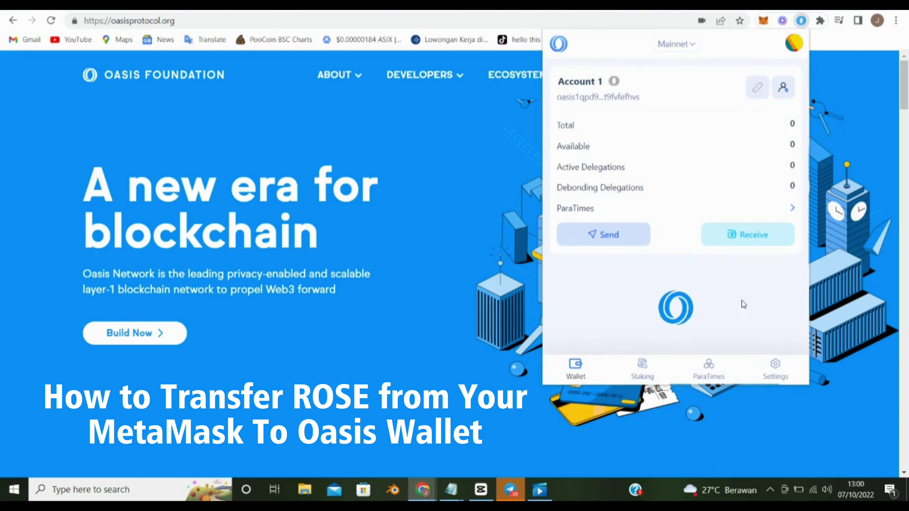
# Step: Import the MetaMask account as 'metamask' by pasting its Ethereum-compatible private key
pyautogui.click(789, 46)
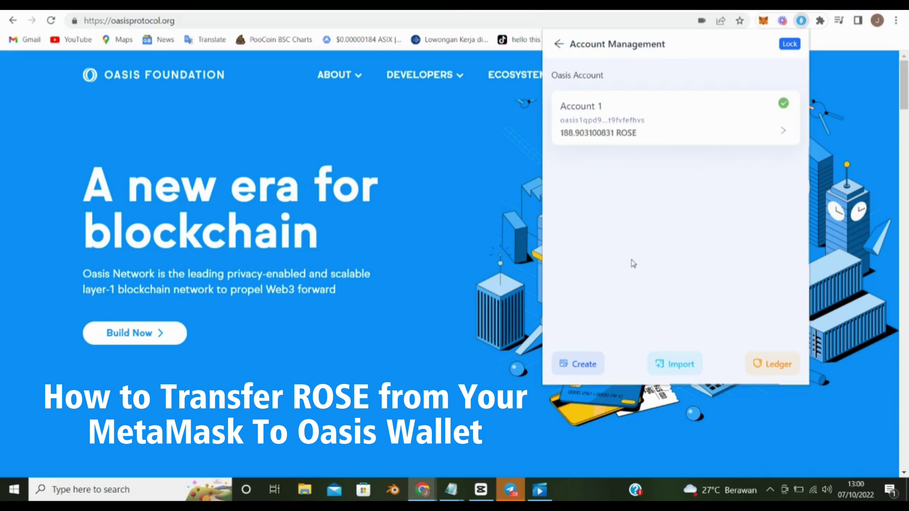
pyautogui.click(668, 365)
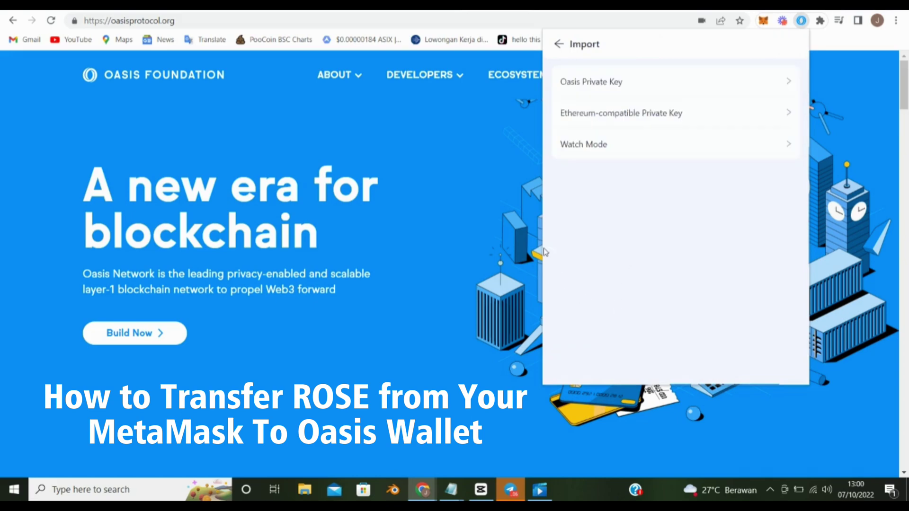
pyautogui.click(680, 115)
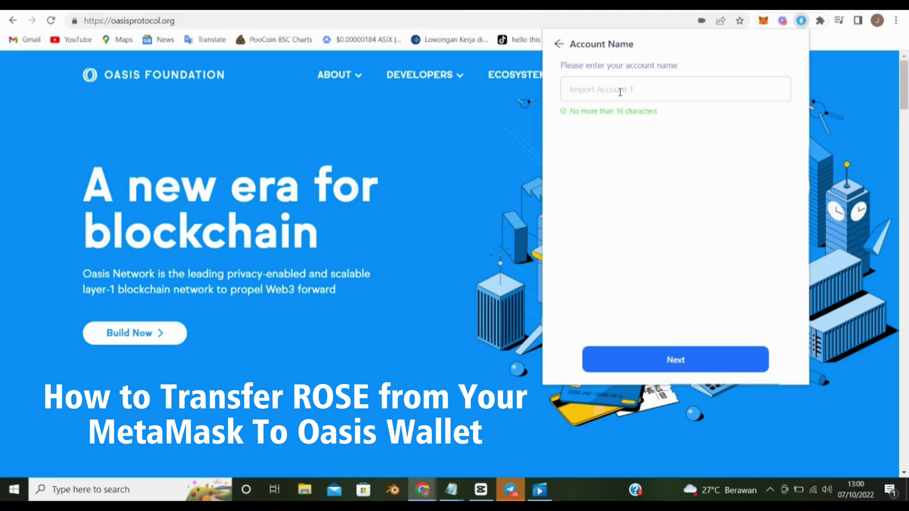
pyautogui.write('metamask')
pyautogui.click(629, 360)
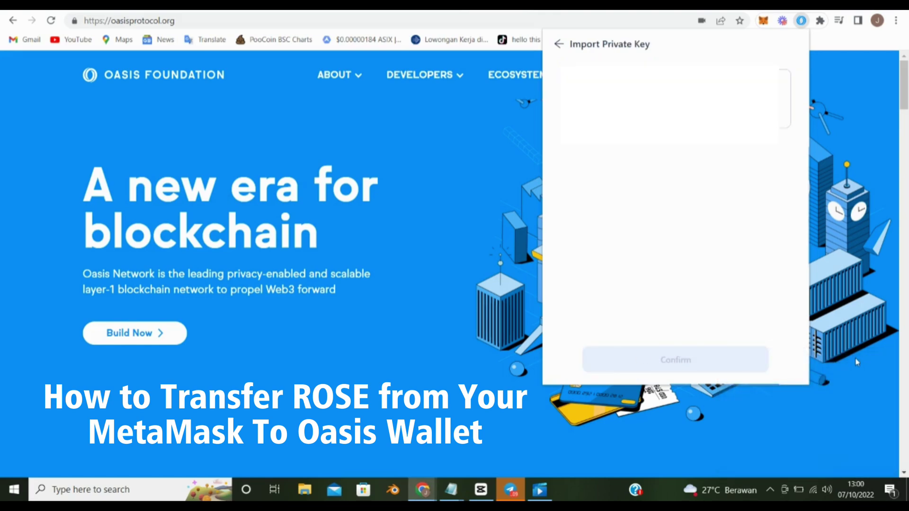
pyautogui.click(669, 104)
pyautogui.hotkey('ctrl', 'v')
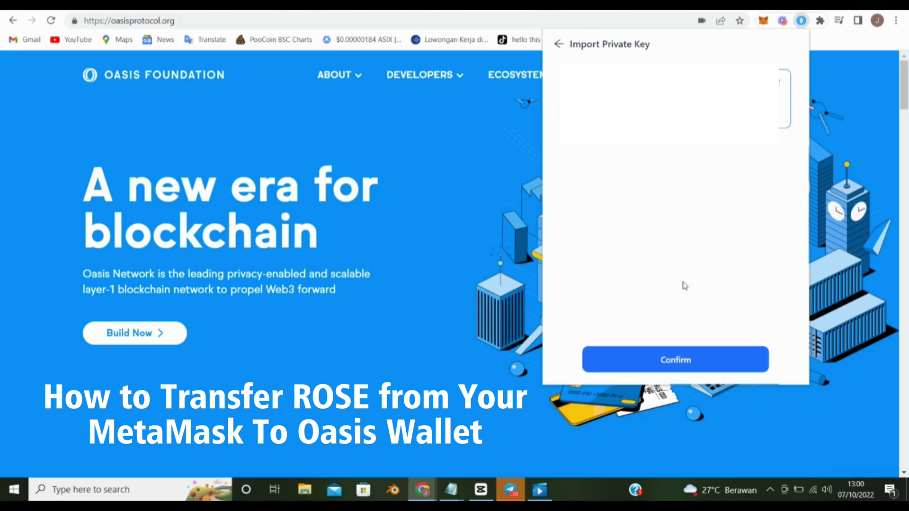
pyautogui.click(691, 361)
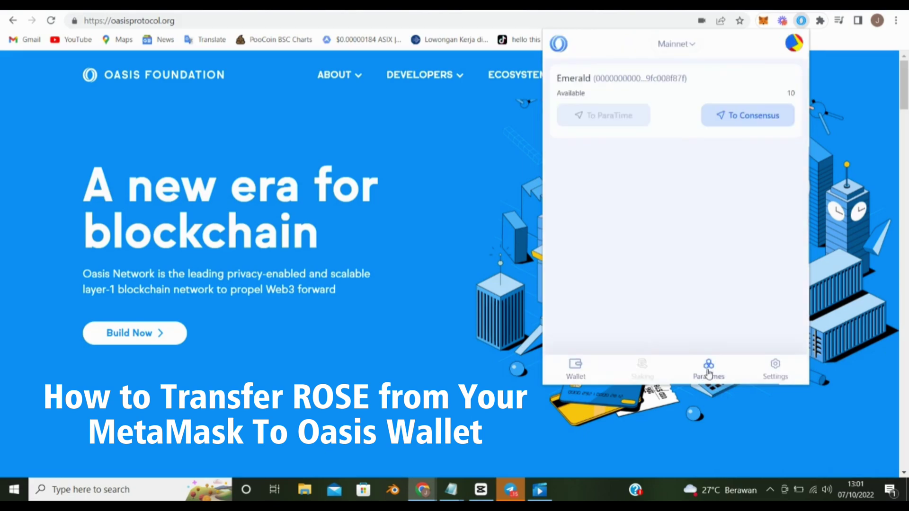
# Step: Withdraw 5 ROSE from metamask's Emerald balance to Account 1, then reopen the account list
pyautogui.click(730, 117)
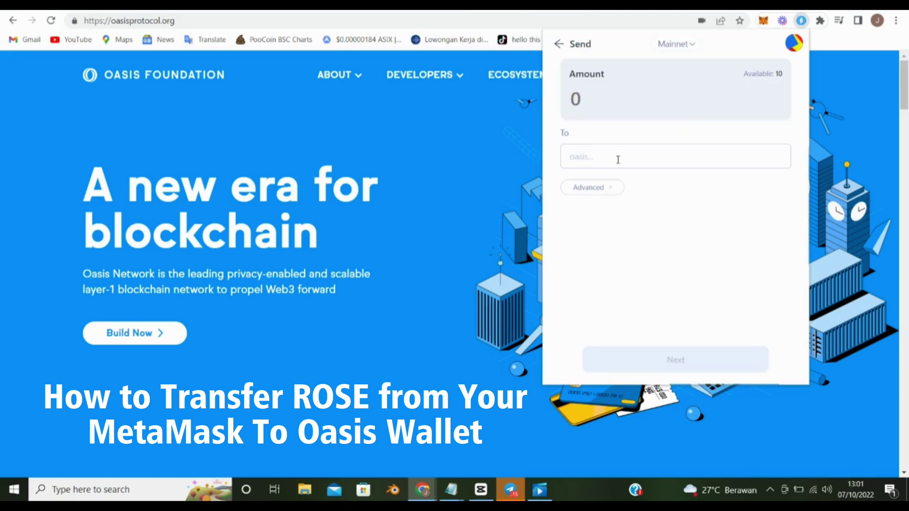
pyautogui.hotkey('ctrl', 'v')
pyautogui.click(601, 100)
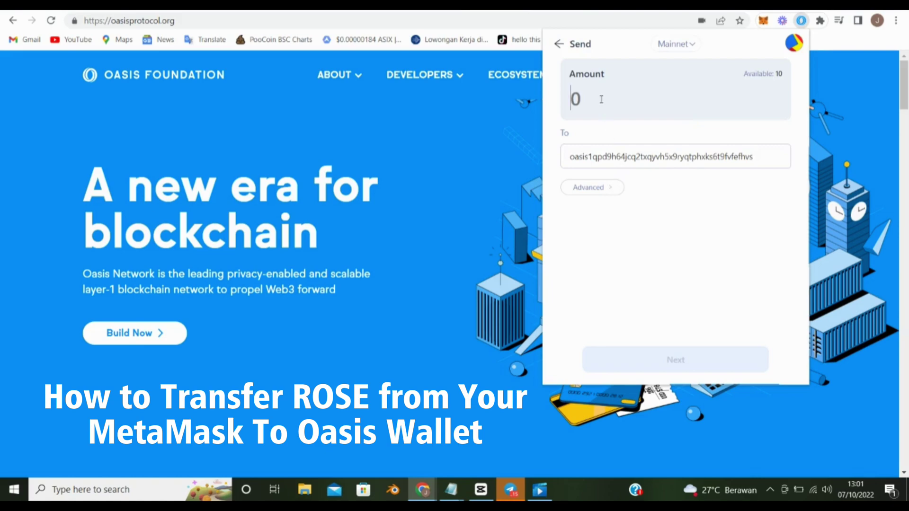
pyautogui.write('5')
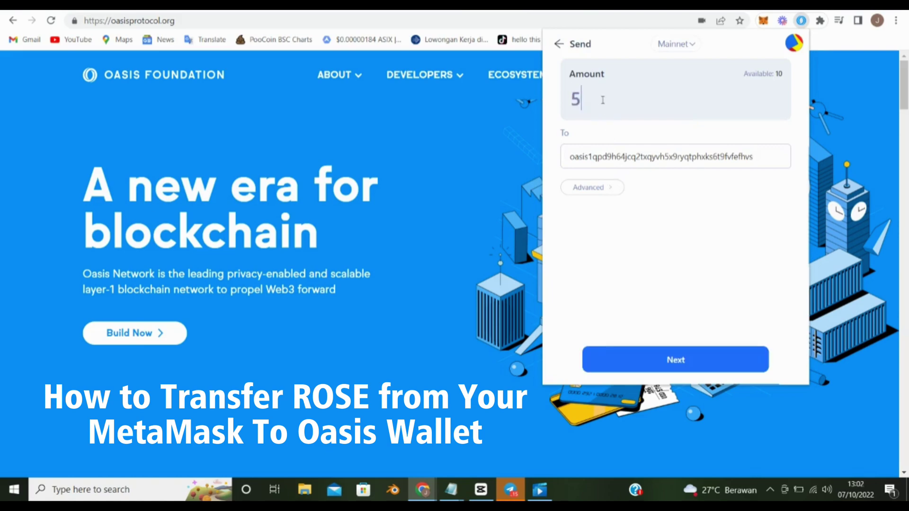
pyautogui.click(699, 359)
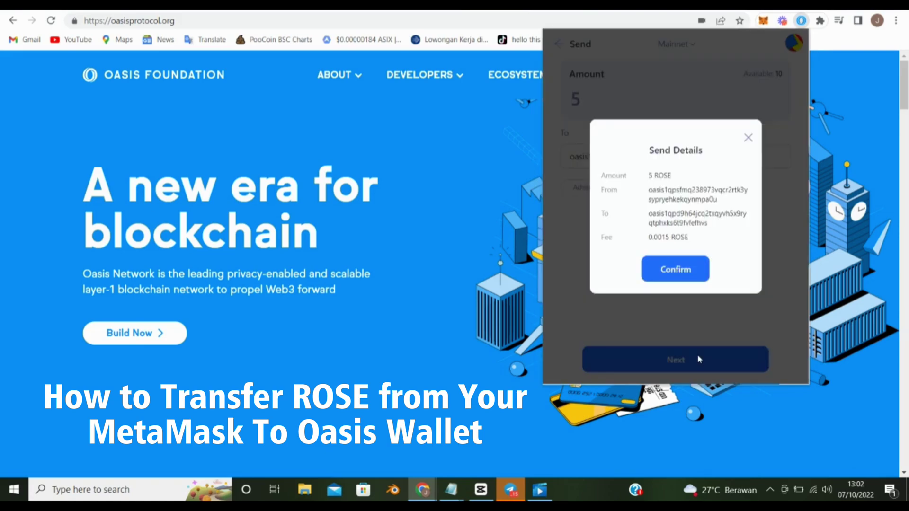
pyautogui.click(677, 268)
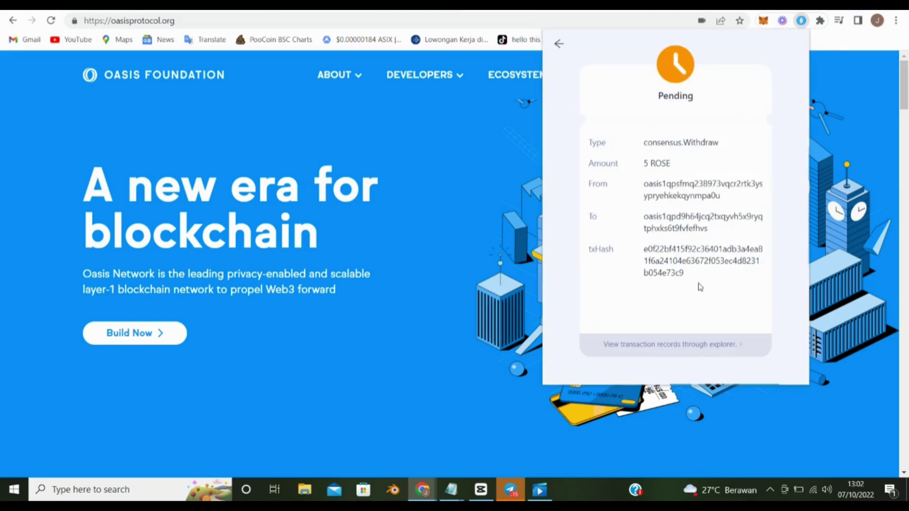
pyautogui.click(560, 47)
pyautogui.click(799, 48)
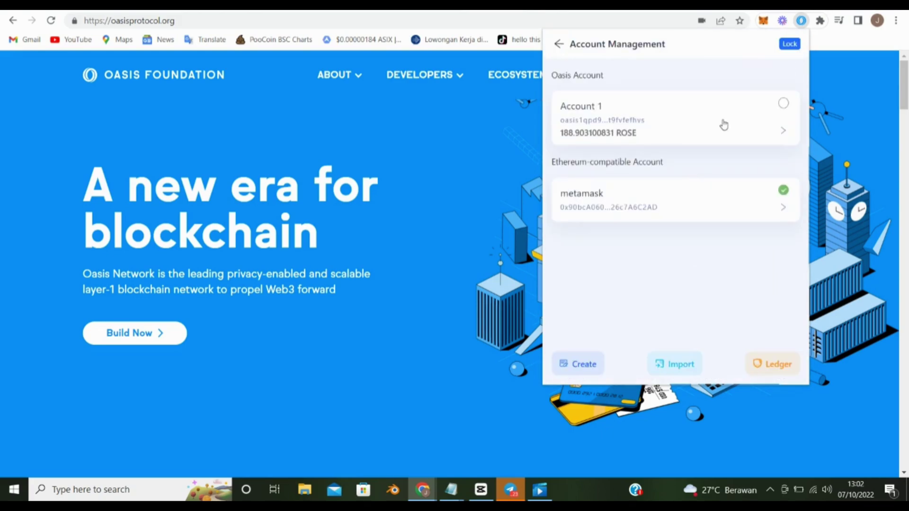